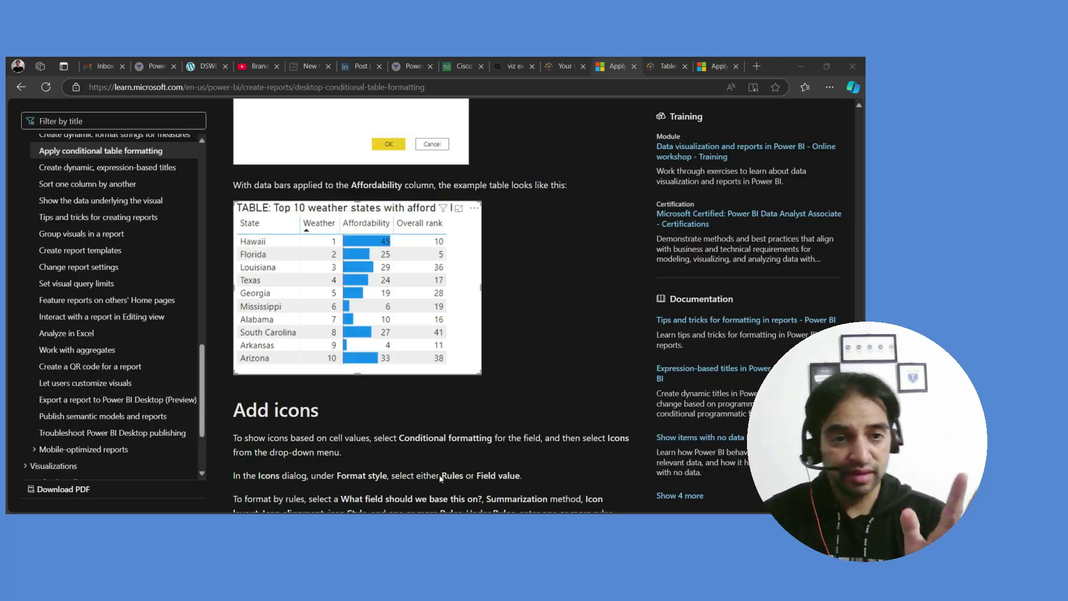
Step: Scroll through the conditional formatting article, then go back to the Tableau Table page on Tableau Exchange
{"action": "left_click", "coordinate": [438, 475]}
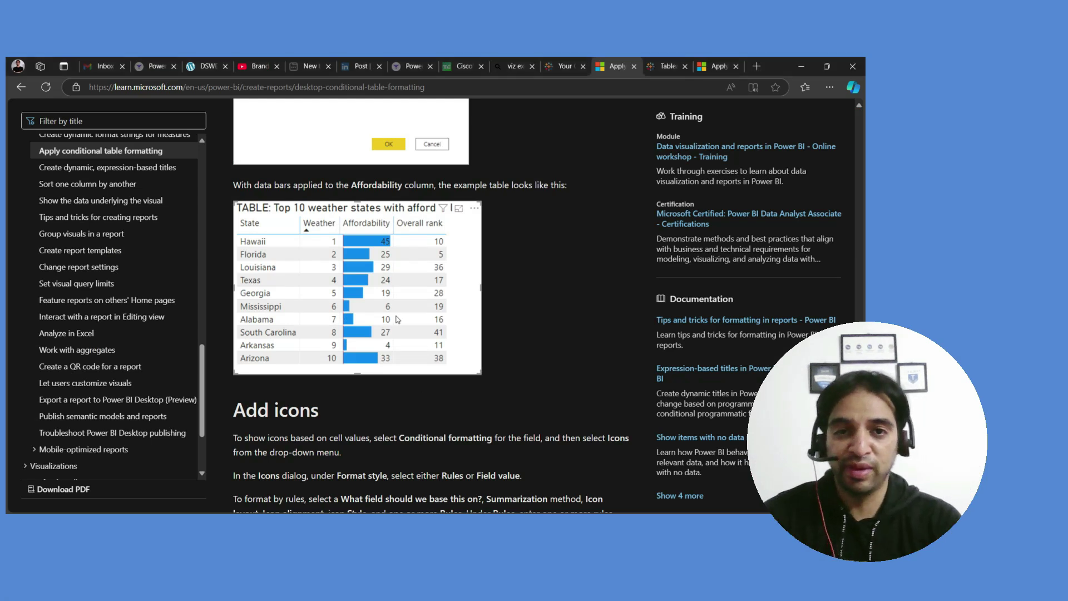
{"action": "scroll", "coordinate": [439, 475], "scroll_direction": "down", "scroll_amount": 10}
{"action": "scroll", "coordinate": [492, 373], "scroll_direction": "down", "scroll_amount": 15}
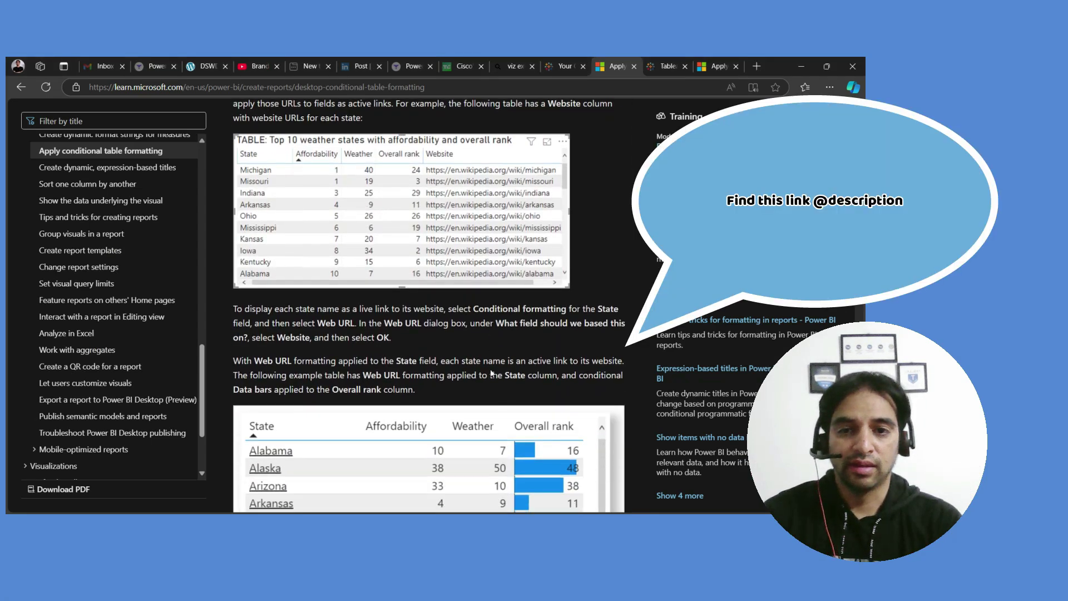
{"action": "scroll", "coordinate": [491, 369], "scroll_direction": "down", "scroll_amount": 20}
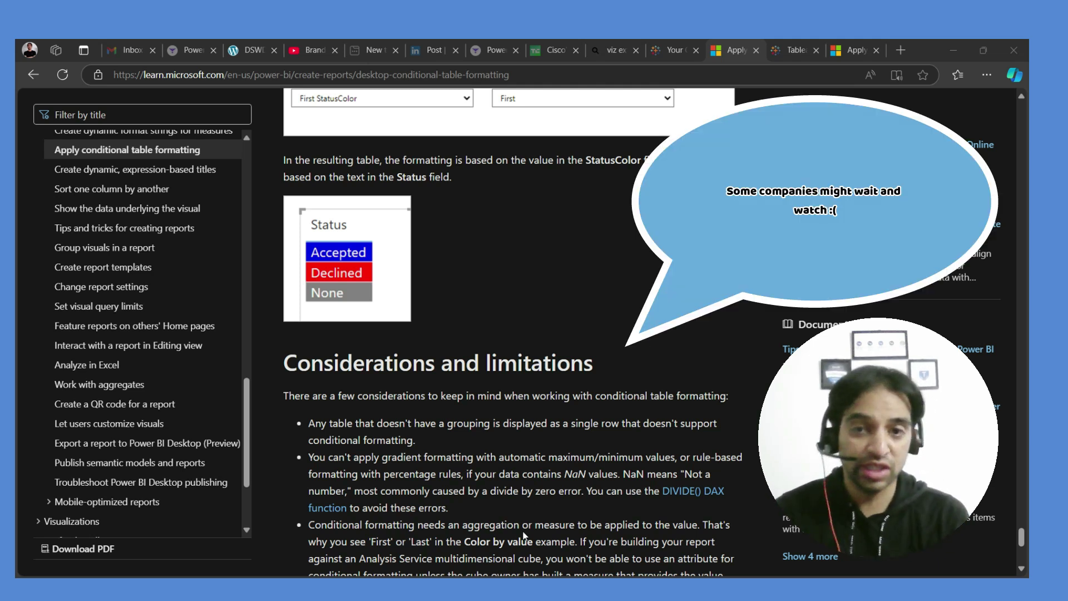
{"action": "key", "text": "alt+Left"}
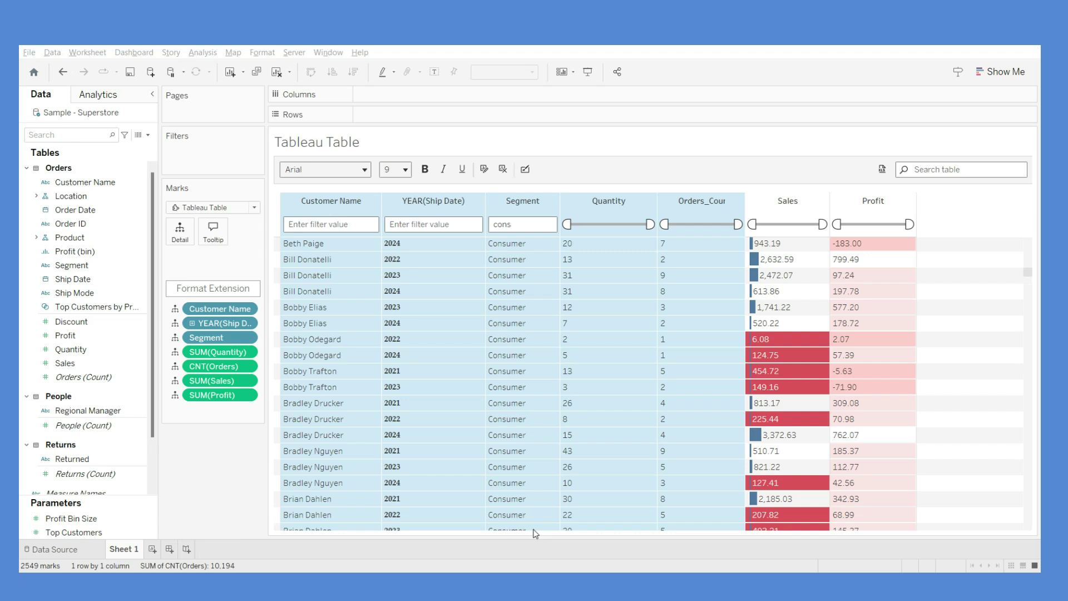
Step: Add a new blank worksheet to the workbook
{"action": "left_click", "coordinate": [153, 549]}
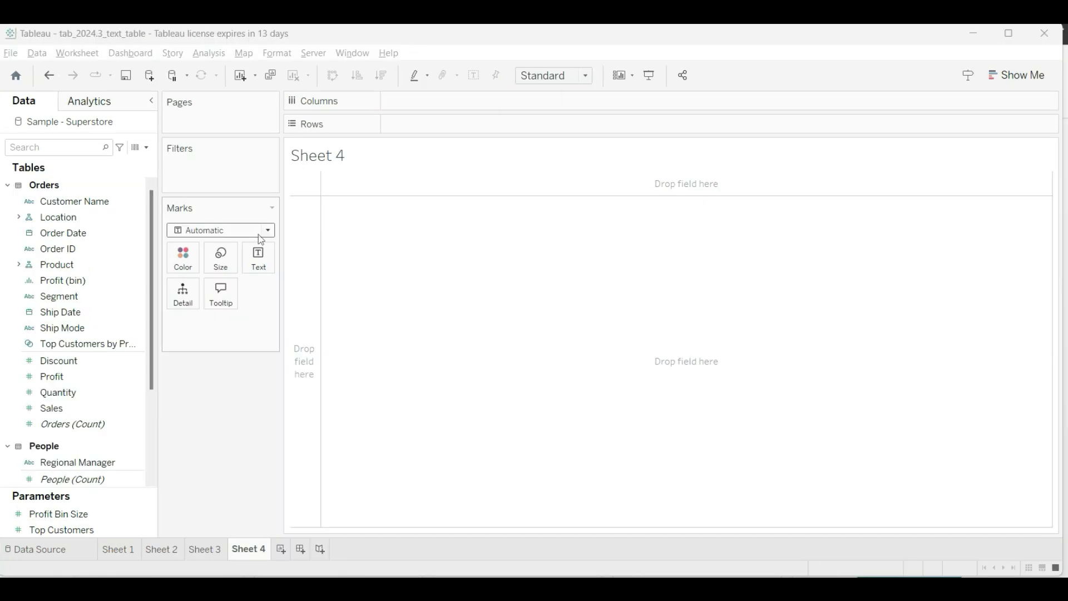
Step: Set the sheet's mark type to the Tableau Table extension, filtered to Tableau + Salesforce, and allow it to run
{"action": "left_click", "coordinate": [269, 231]}
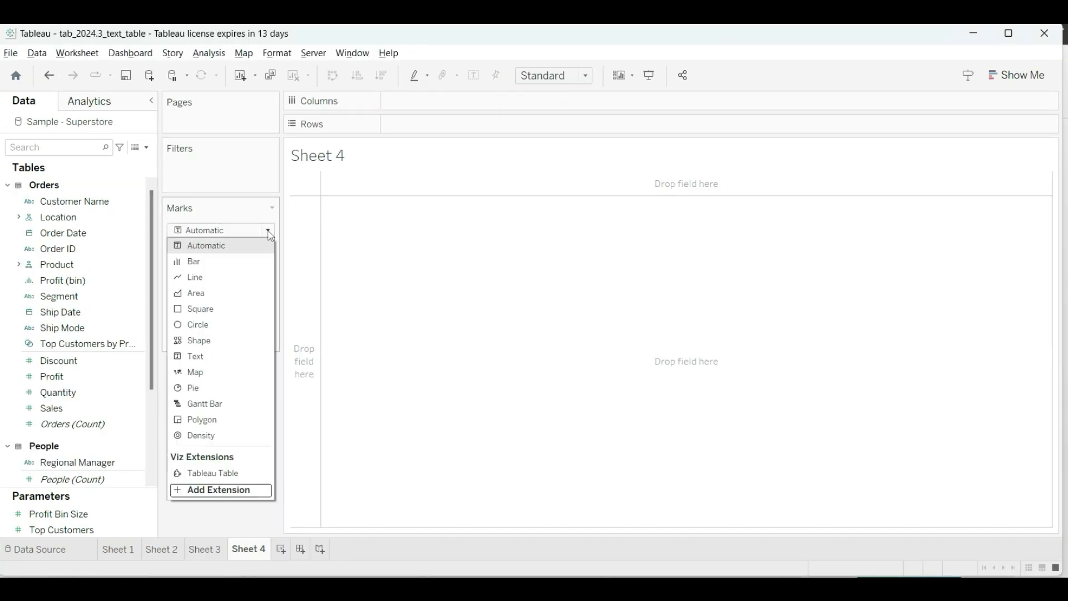
{"action": "left_click", "coordinate": [235, 491]}
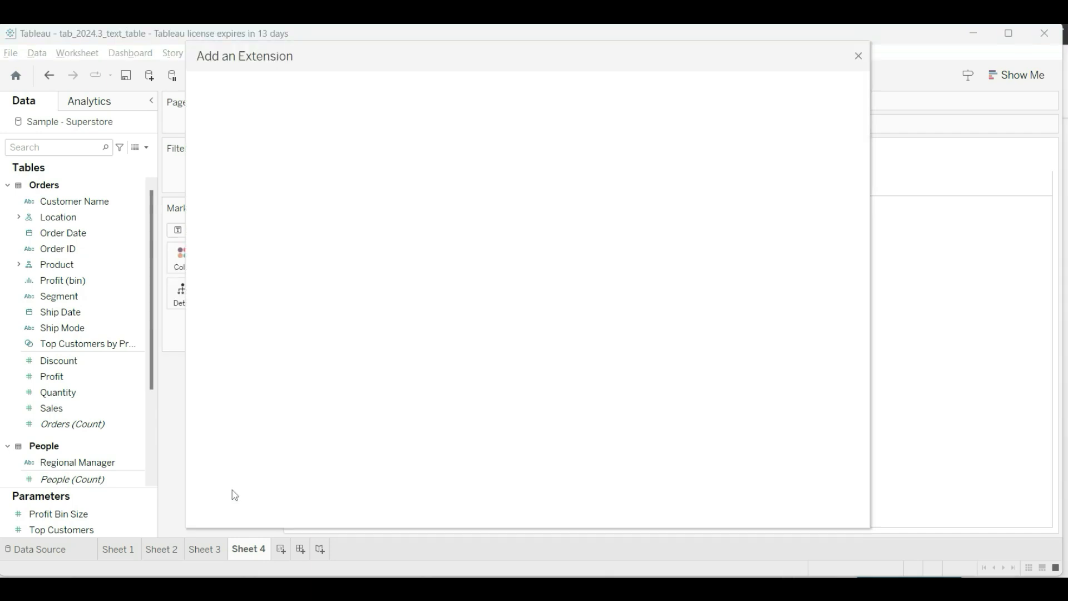
{"action": "key", "text": "Escape"}
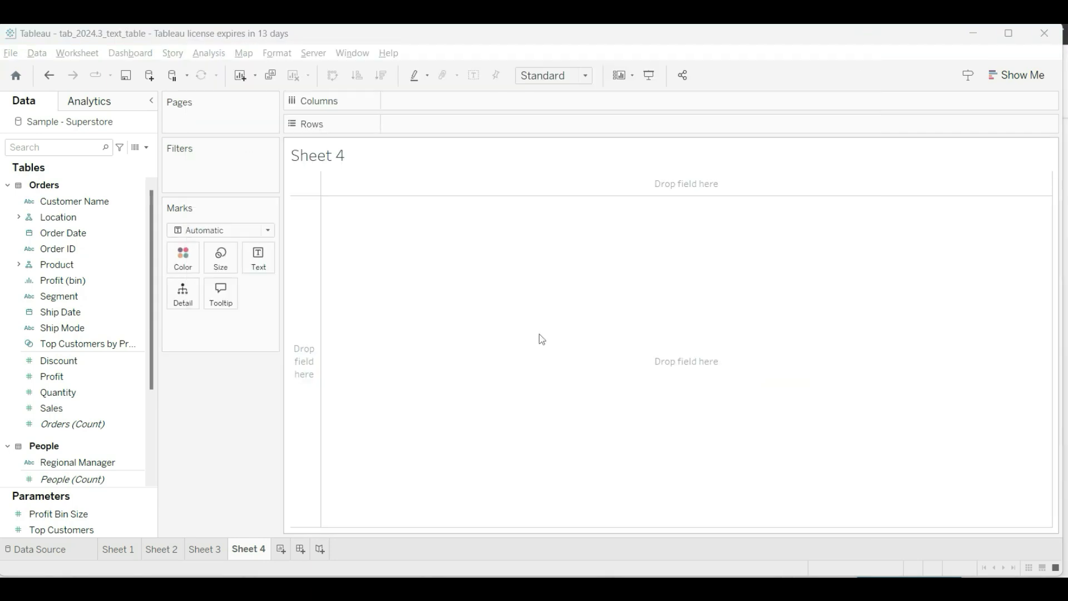
{"action": "left_click", "coordinate": [268, 230]}
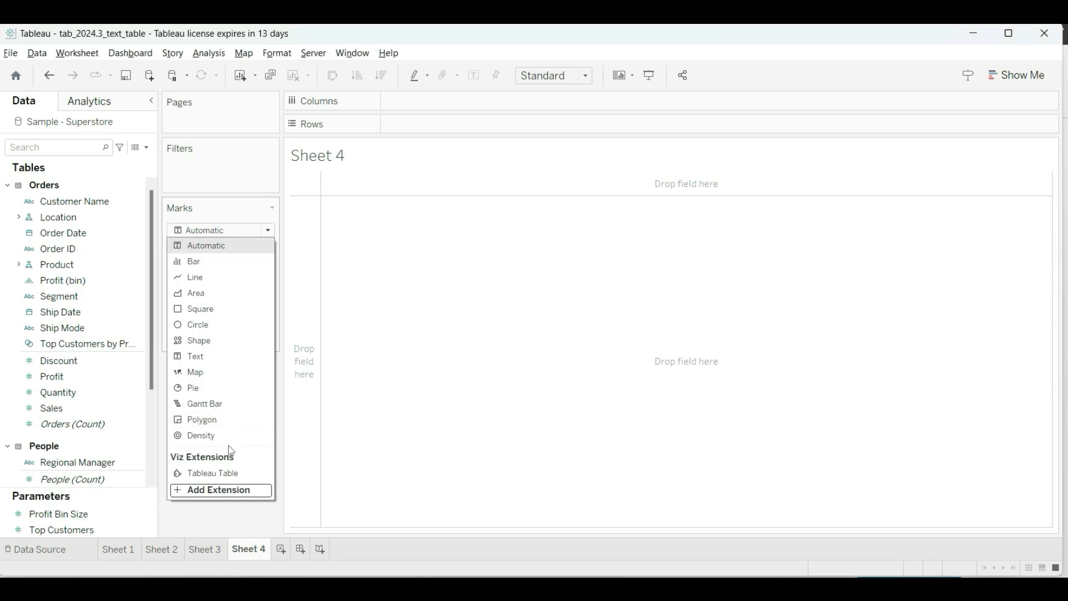
{"action": "left_click", "coordinate": [235, 491]}
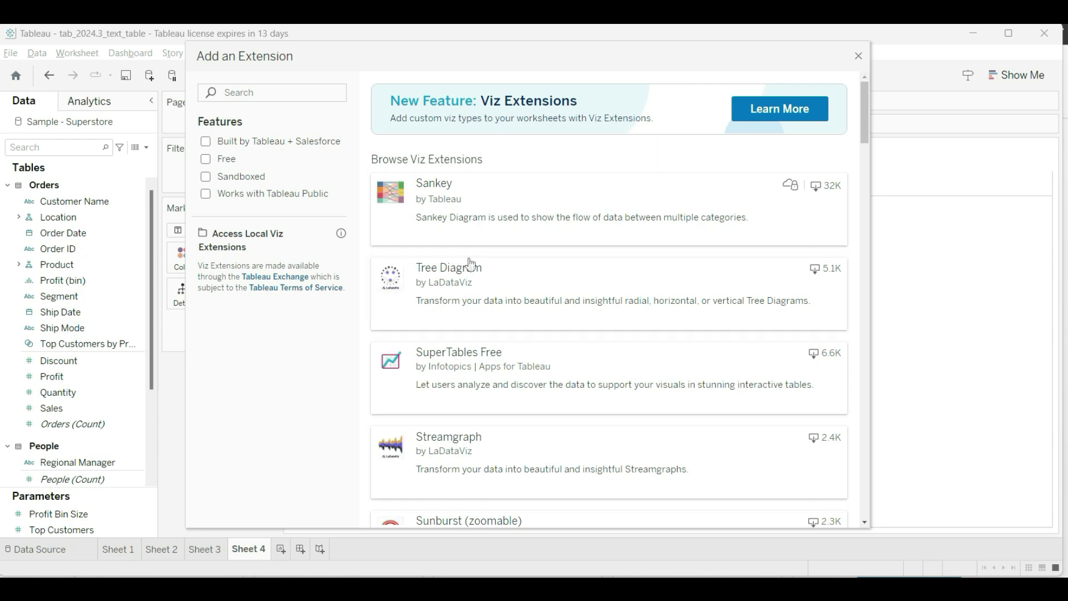
{"action": "left_click", "coordinate": [207, 142]}
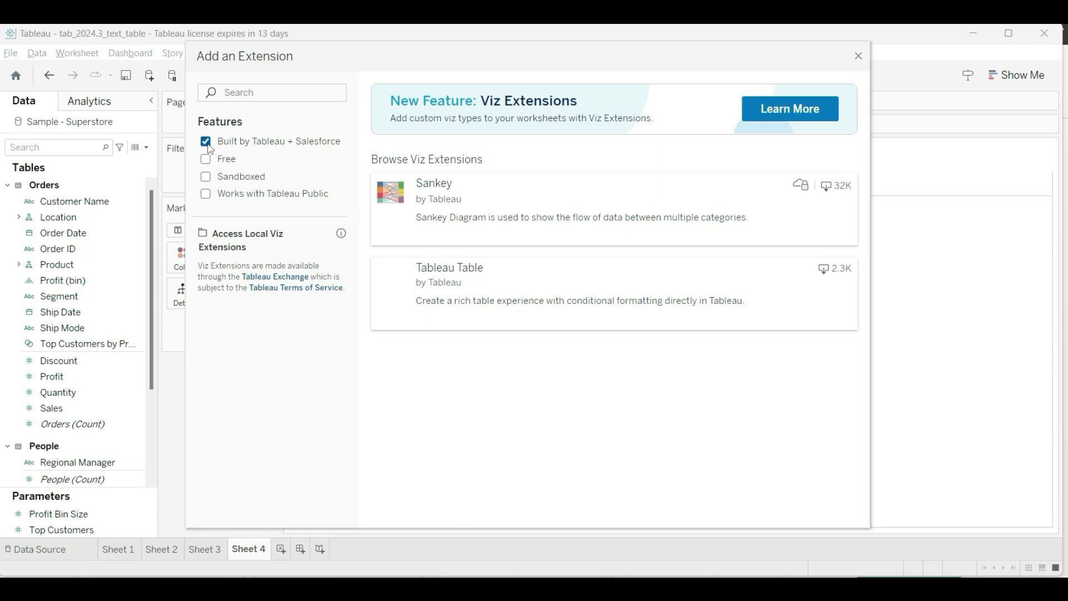
{"action": "left_click", "coordinate": [455, 273]}
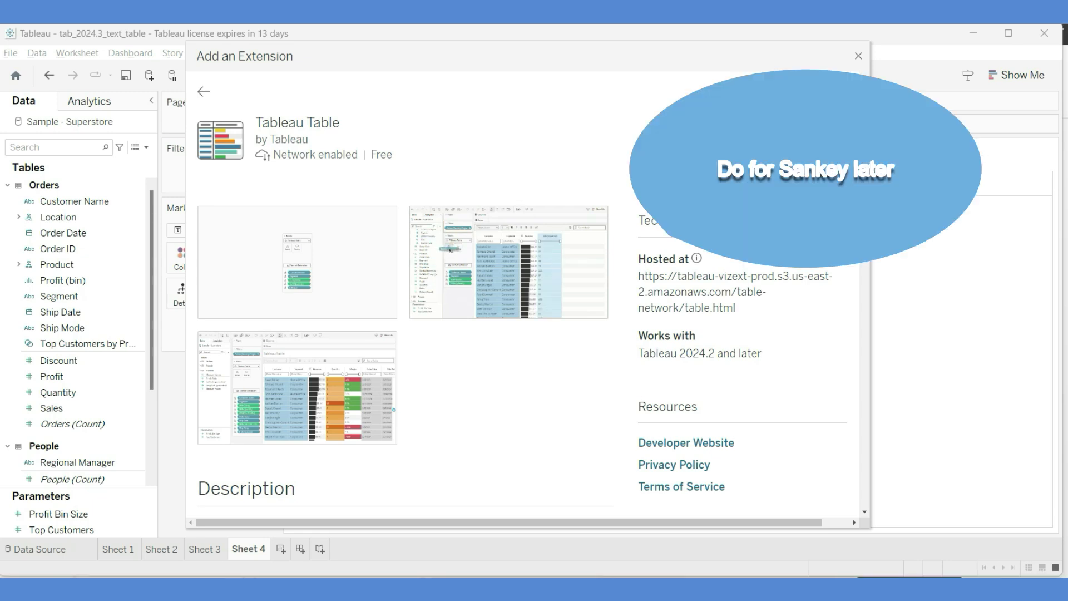
{"action": "left_click", "coordinate": [742, 184]}
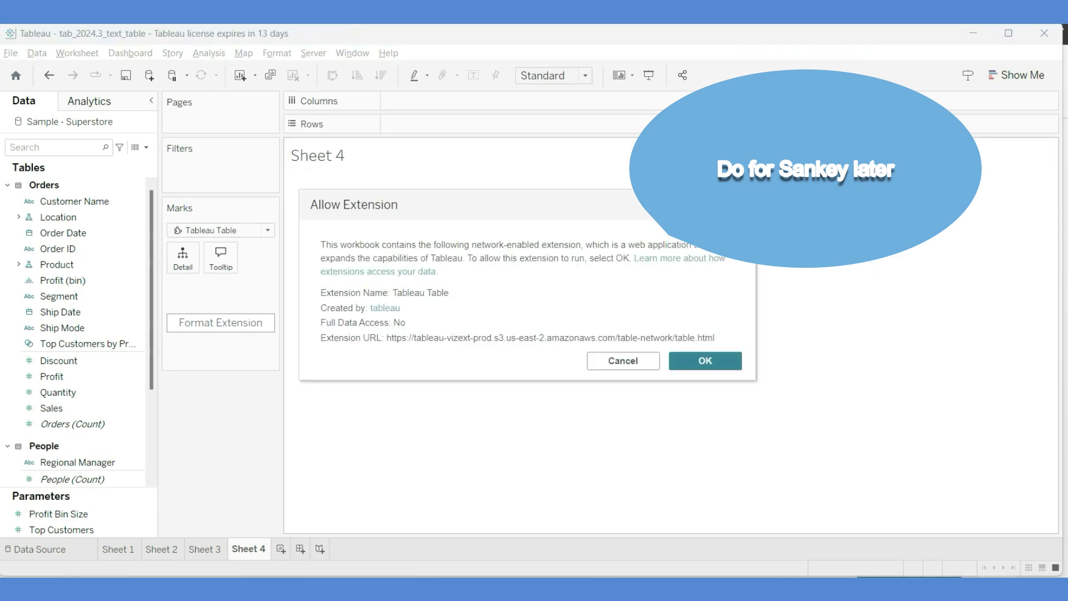
{"action": "left_click", "coordinate": [706, 359]}
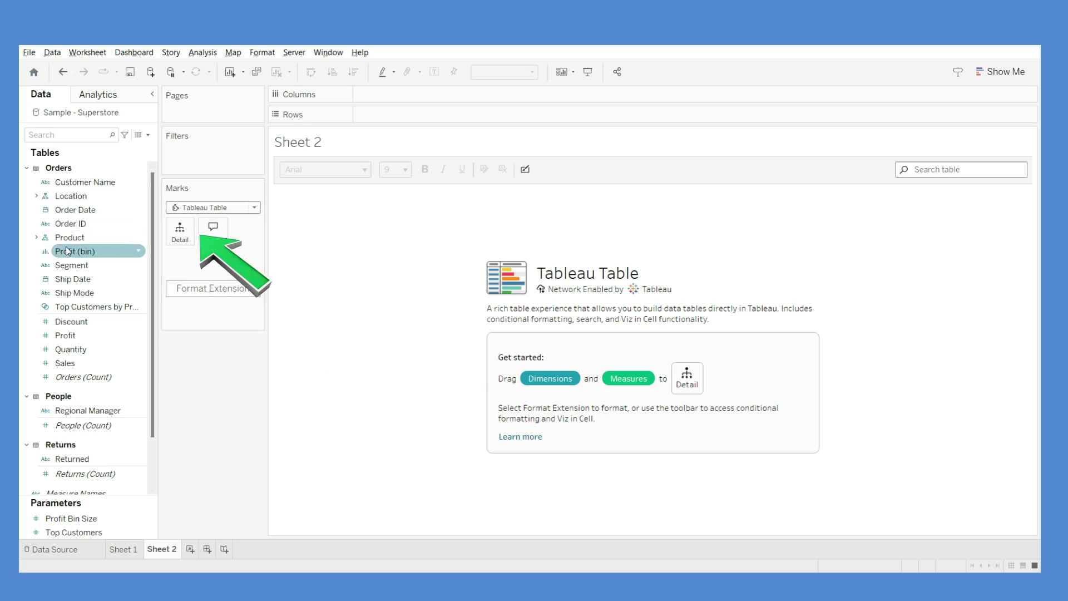
Step: Add Segment, Category, Sub-Category, Sales, Profit and Quantity to the Tableau Table
{"action": "left_click_drag", "start_coordinate": [72, 265], "coordinate": [180, 233]}
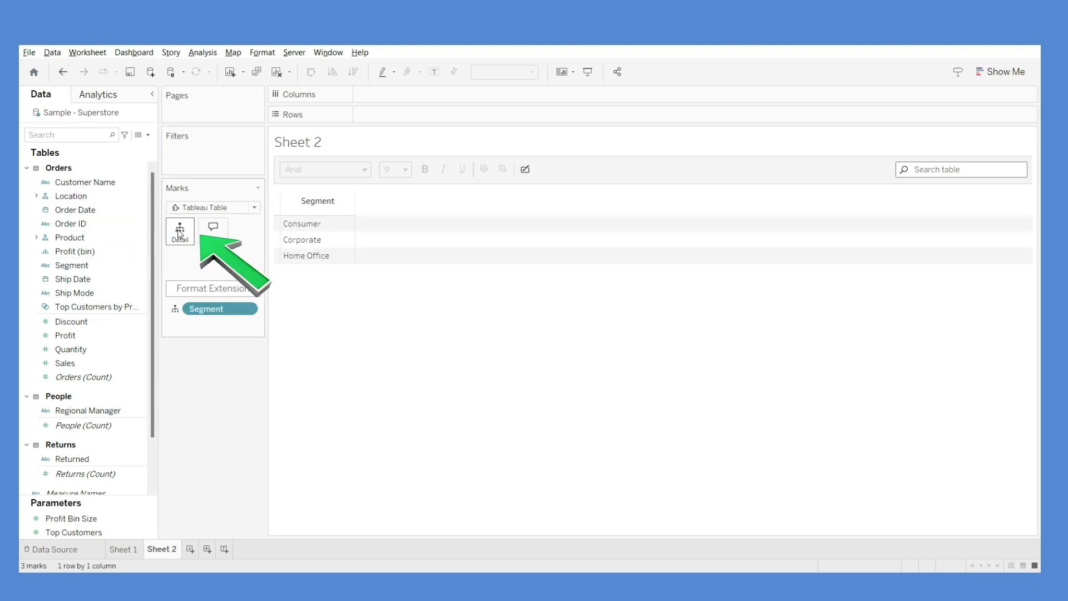
{"action": "left_click", "coordinate": [57, 137]}
{"action": "type", "text": "cate"}
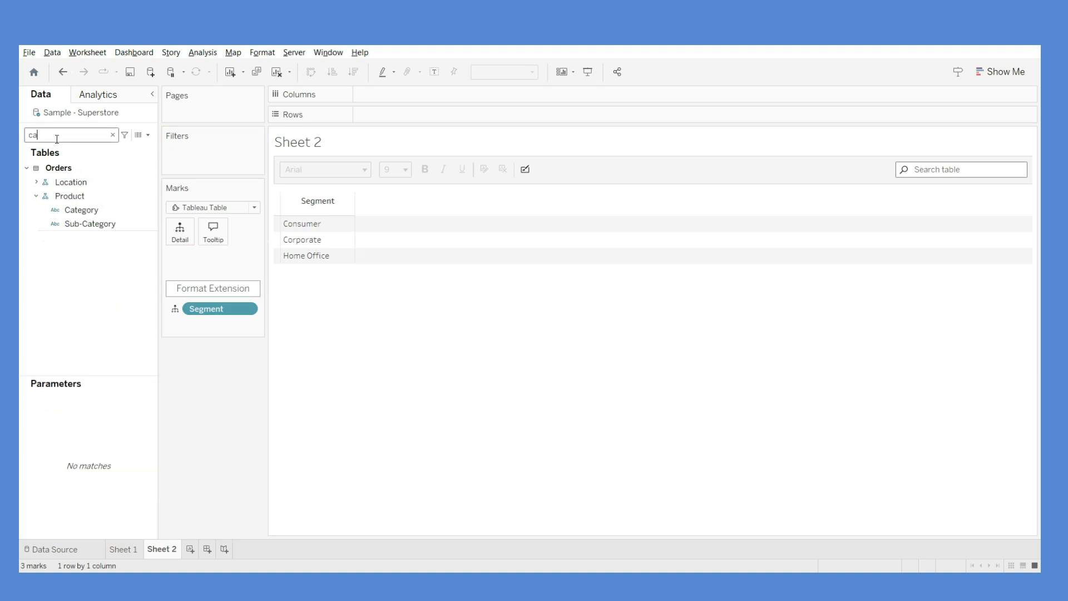
{"action": "left_click", "coordinate": [87, 199]}
{"action": "left_click_drag", "start_coordinate": [87, 202], "coordinate": [201, 326]}
{"action": "left_click_drag", "start_coordinate": [89, 210], "coordinate": [181, 233]}
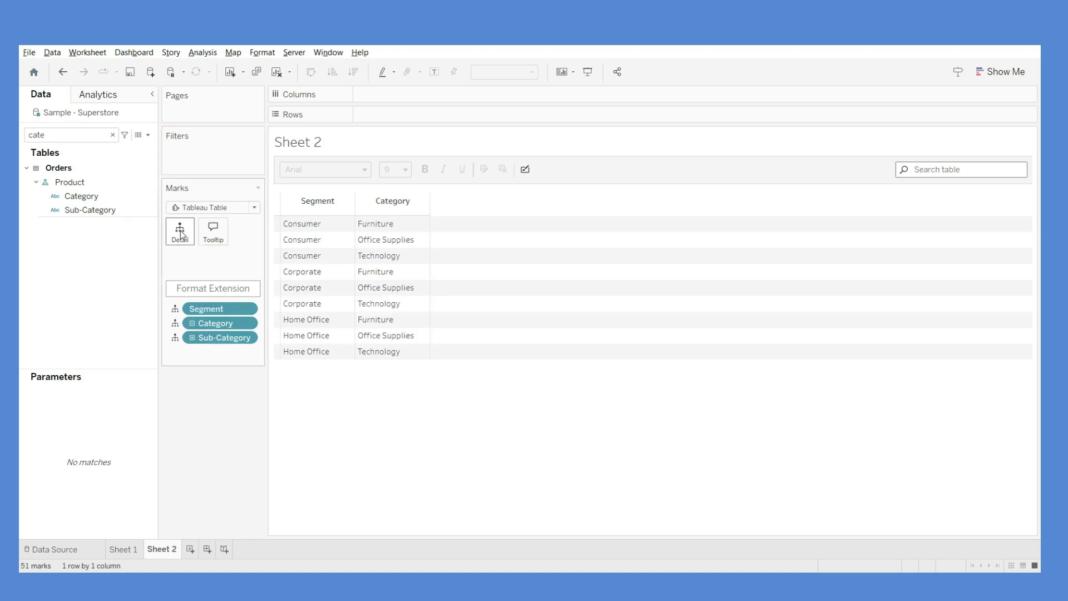
{"action": "left_click", "coordinate": [113, 134]}
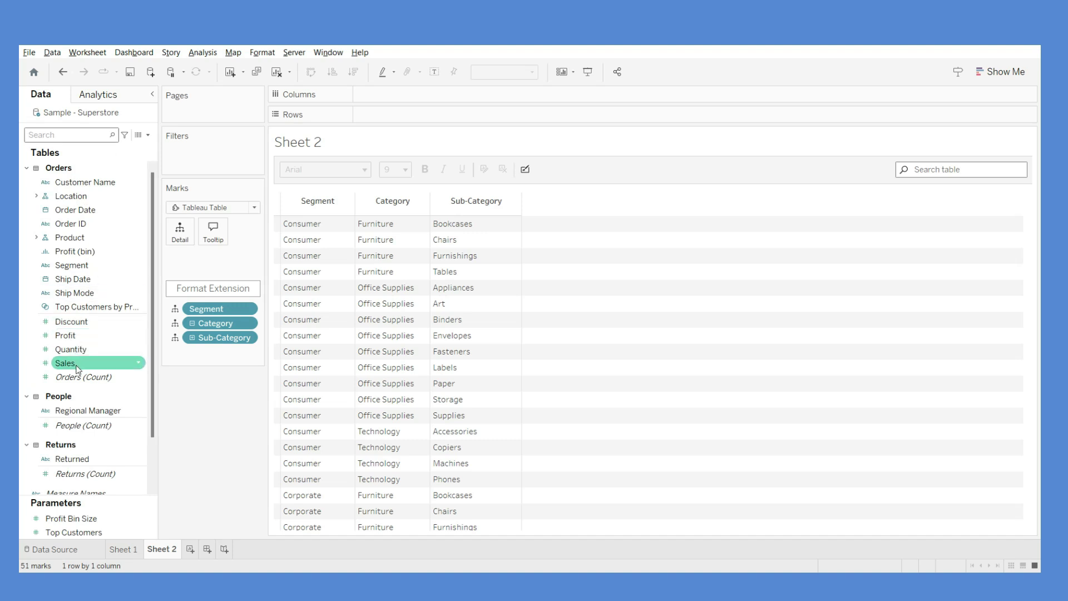
{"action": "left_click_drag", "start_coordinate": [77, 369], "coordinate": [180, 233]}
{"action": "left_click_drag", "start_coordinate": [81, 335], "coordinate": [179, 233]}
{"action": "left_click_drag", "start_coordinate": [89, 351], "coordinate": [179, 236]}
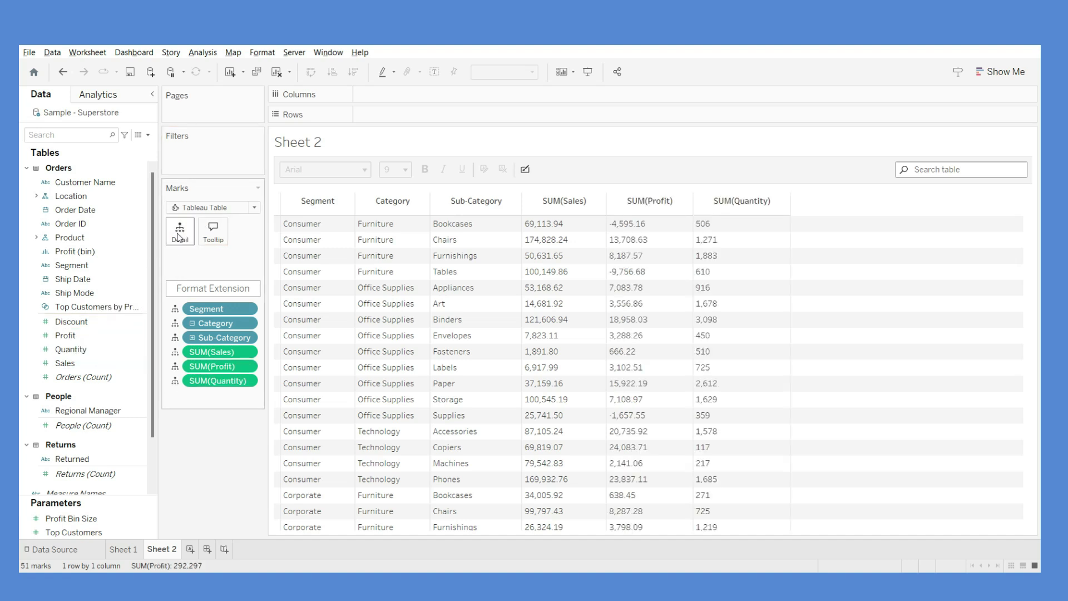
Step: Rename the SUM(Quantity) and SUM(Sales) column headers to 'Quantity' and 'Sales'
{"action": "double_click", "coordinate": [736, 204]}
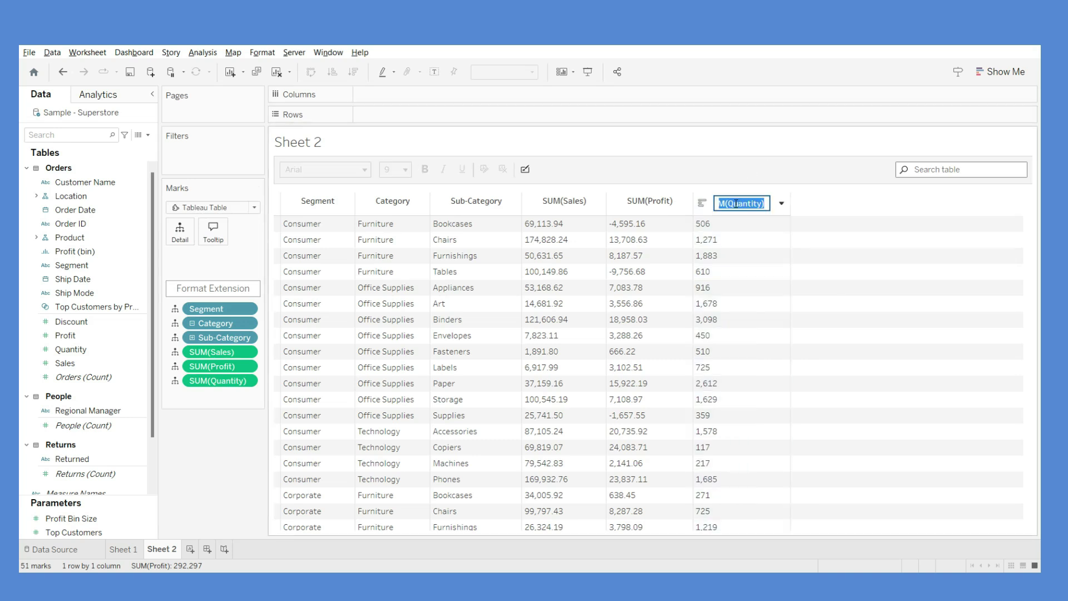
{"action": "type", "text": "Quantity"}
{"action": "key", "text": "Return"}
{"action": "double_click", "coordinate": [583, 204]}
{"action": "type", "text": "Sales"}
{"action": "key", "text": "Return"}
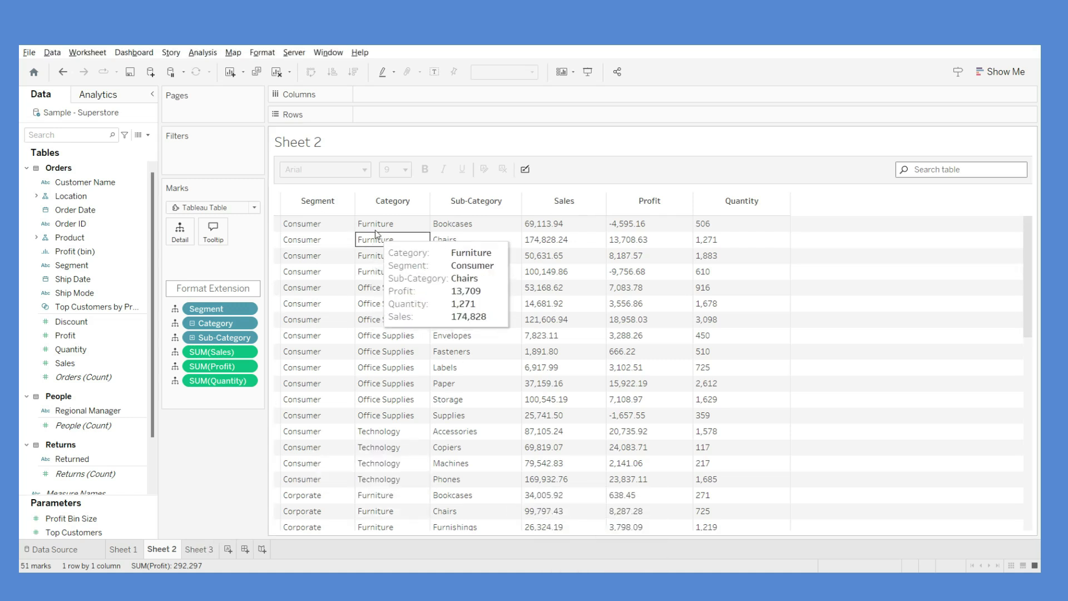
Step: Make the Category column bold and set its font to Georgia
{"action": "left_click", "coordinate": [391, 201]}
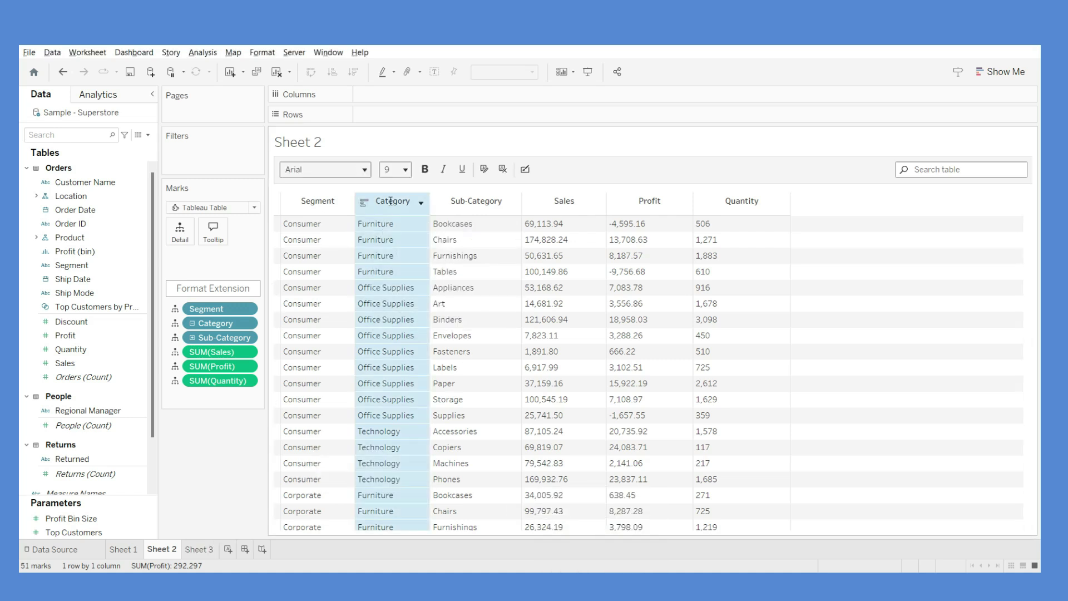
{"action": "left_click", "coordinate": [425, 169]}
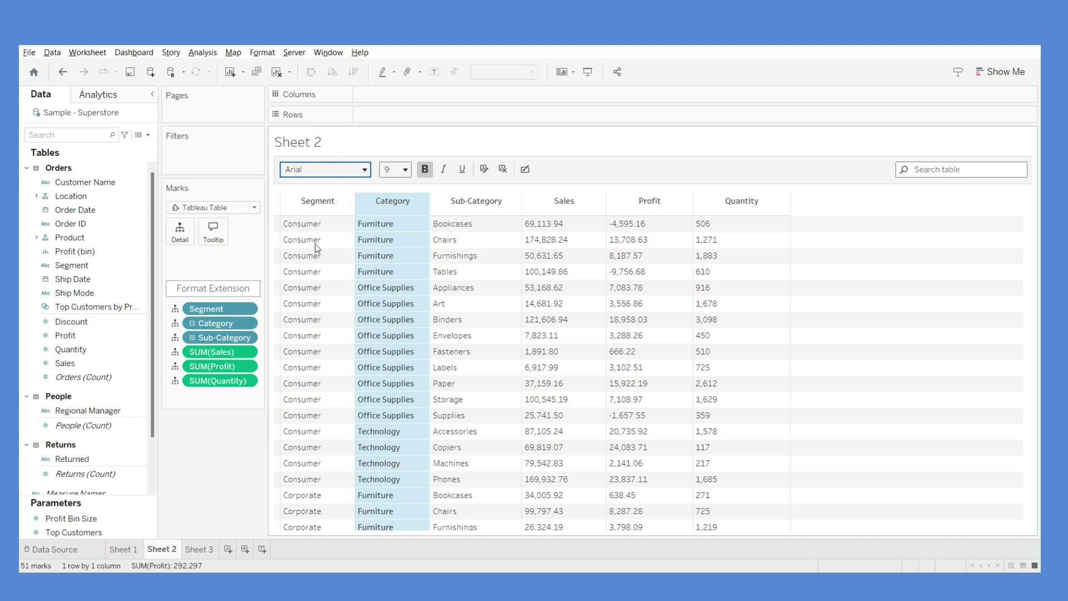
{"action": "type", "text": "Georgia"}
{"action": "key", "text": "Return"}
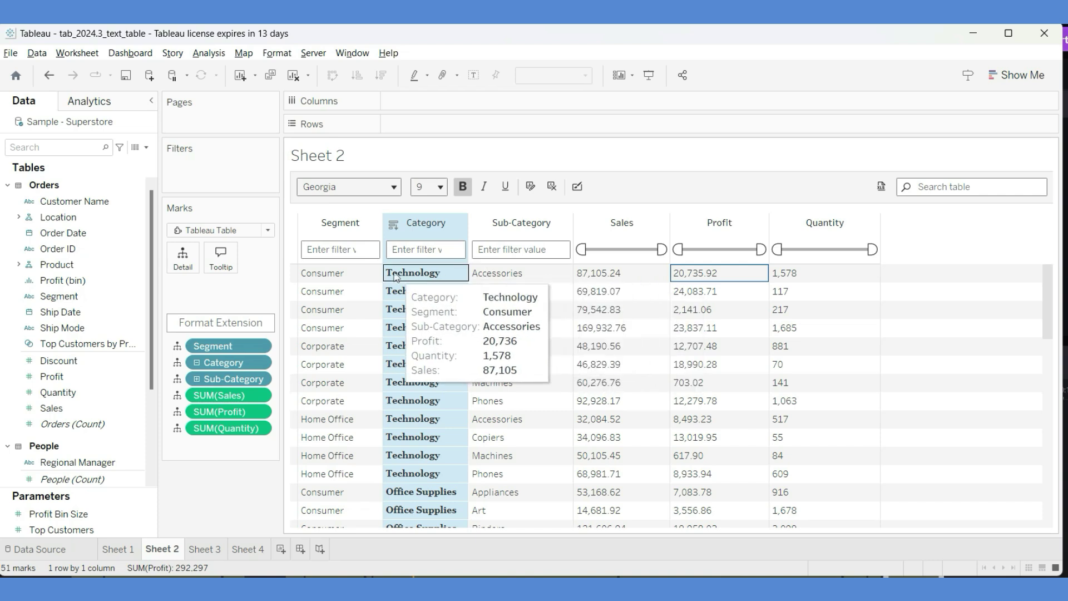
Step: Reselect the Category column and open its Column Formatting settings
{"action": "left_click", "coordinate": [418, 223]}
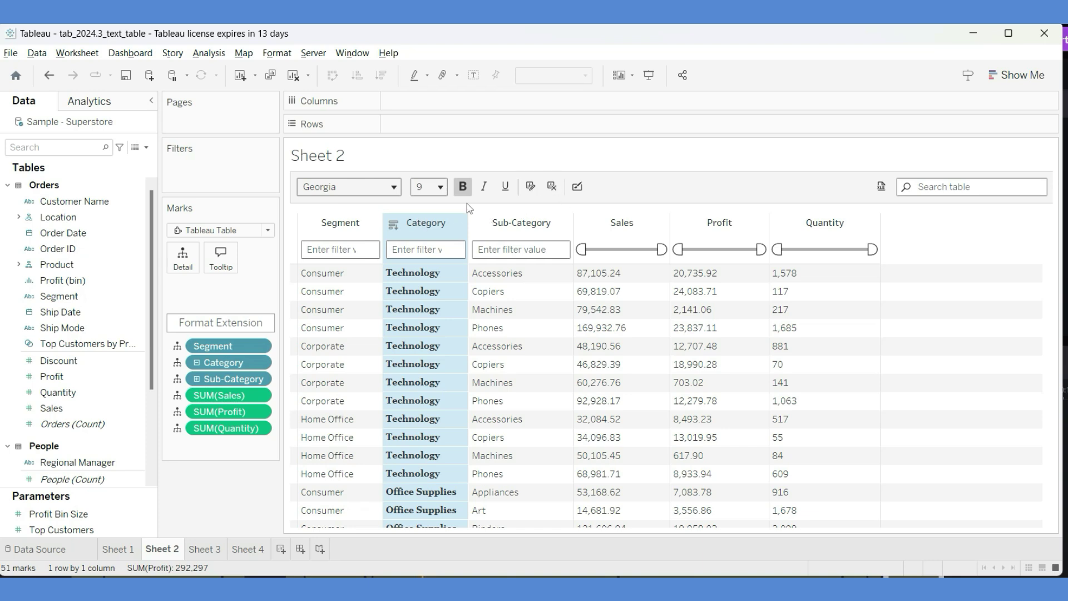
{"action": "left_click", "coordinate": [421, 226]}
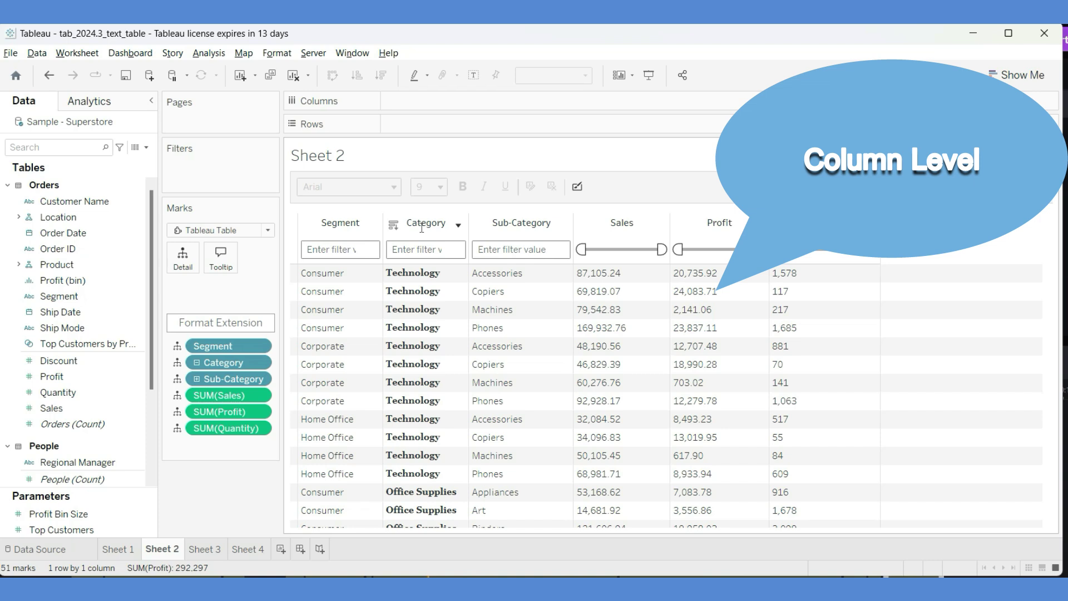
{"action": "left_click", "coordinate": [421, 226]}
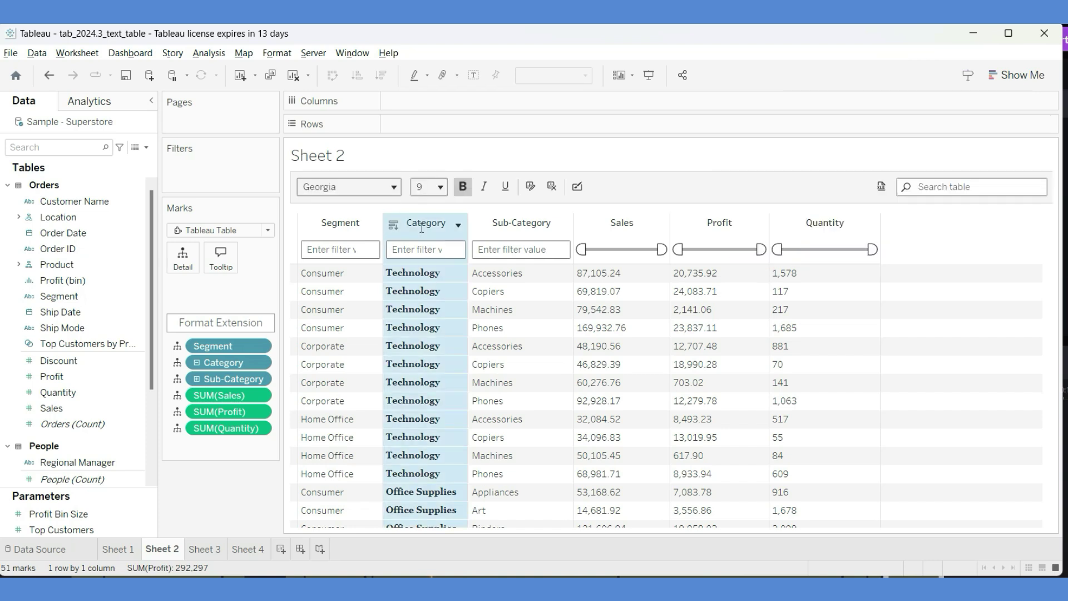
{"action": "left_click", "coordinate": [531, 187]}
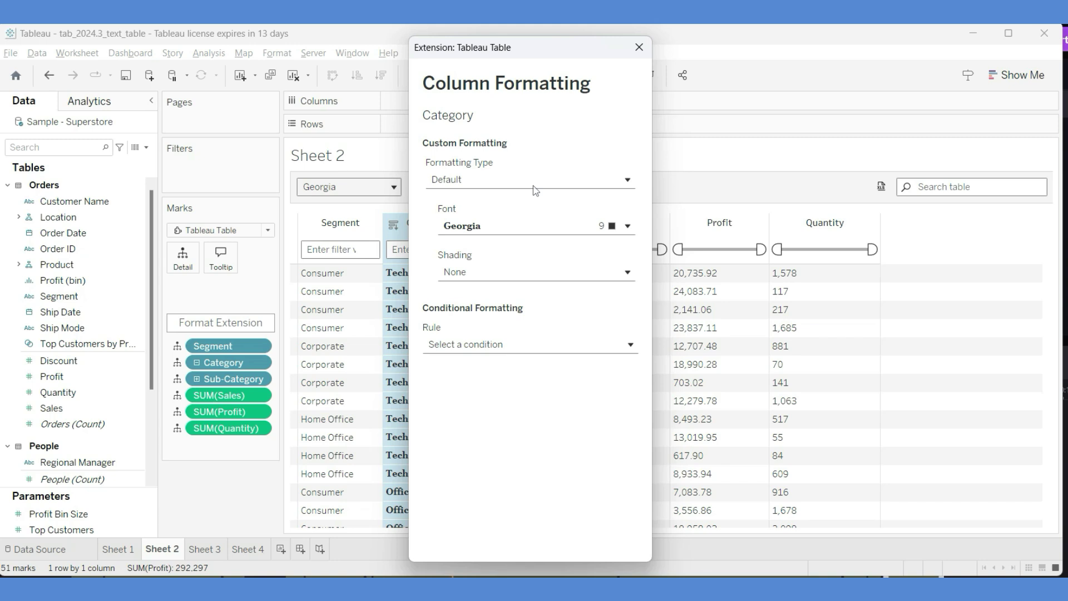
Step: Change Category's formatting type from Color Scale back to Default and close the dialog
{"action": "left_click", "coordinate": [506, 179]}
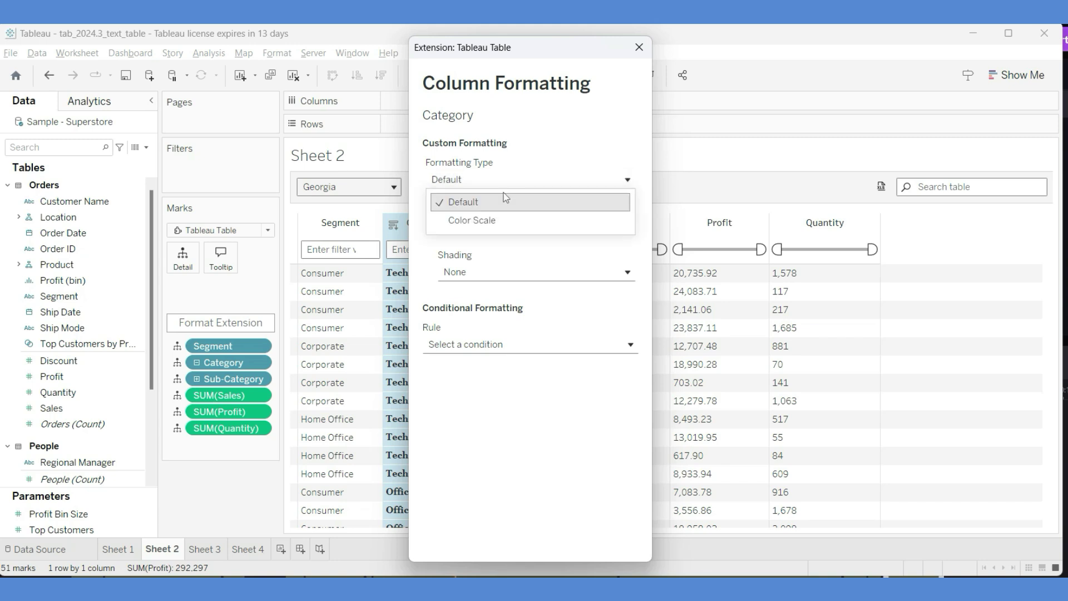
{"action": "left_click", "coordinate": [498, 225]}
{"action": "left_click_drag", "start_coordinate": [552, 51], "coordinate": [732, 47]}
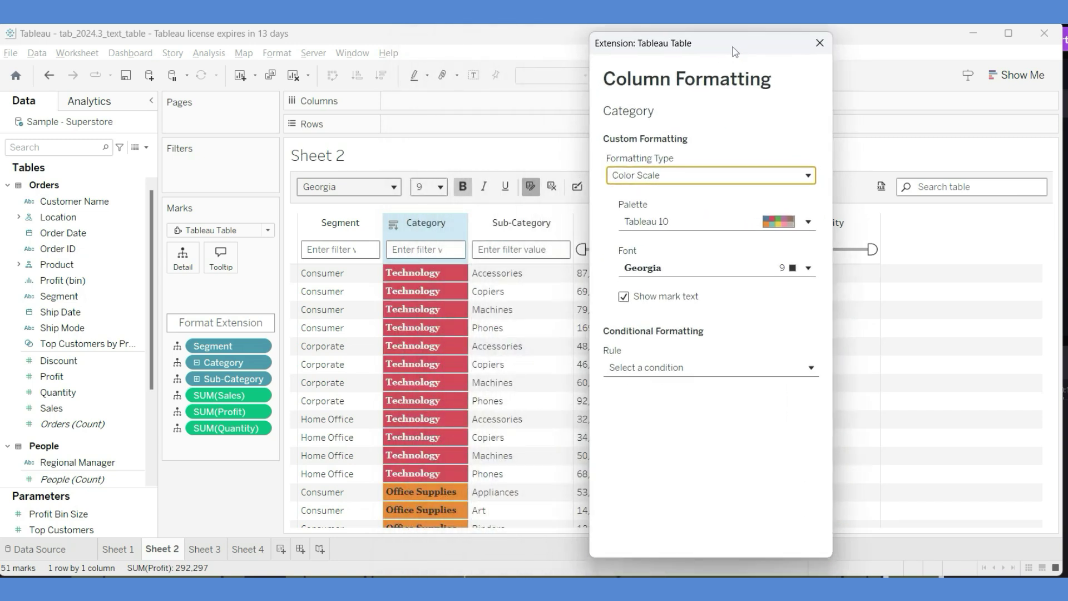
{"action": "left_click", "coordinate": [662, 176]}
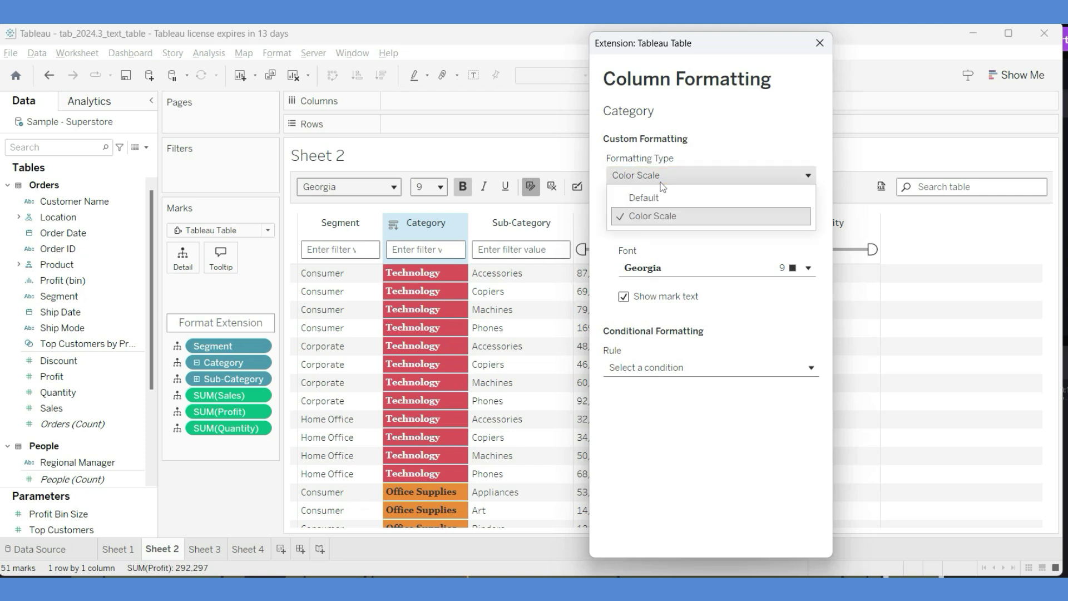
{"action": "left_click", "coordinate": [660, 198]}
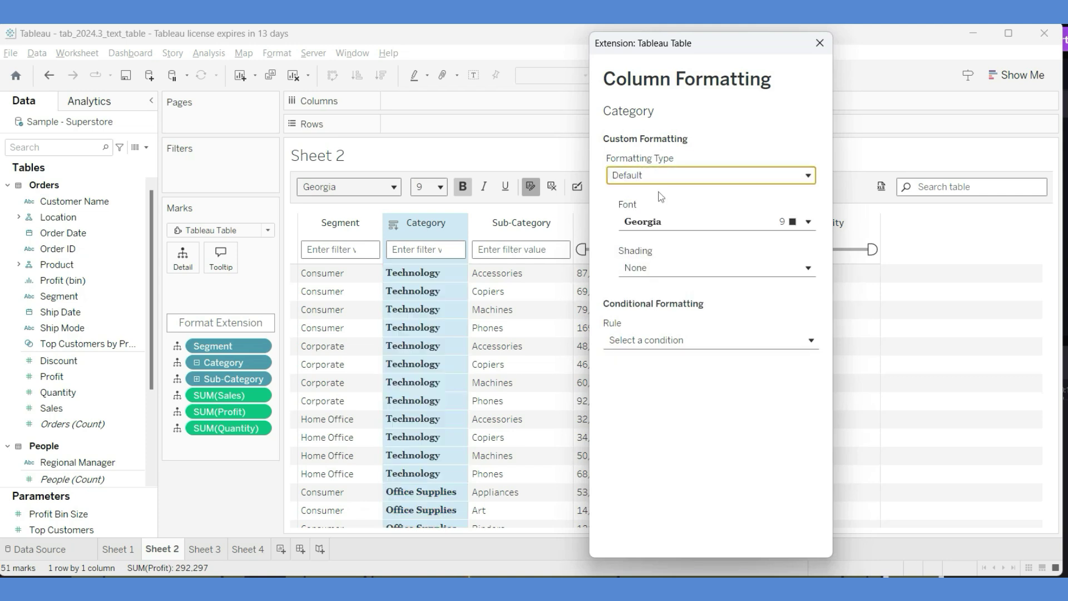
{"action": "left_click", "coordinate": [820, 43]}
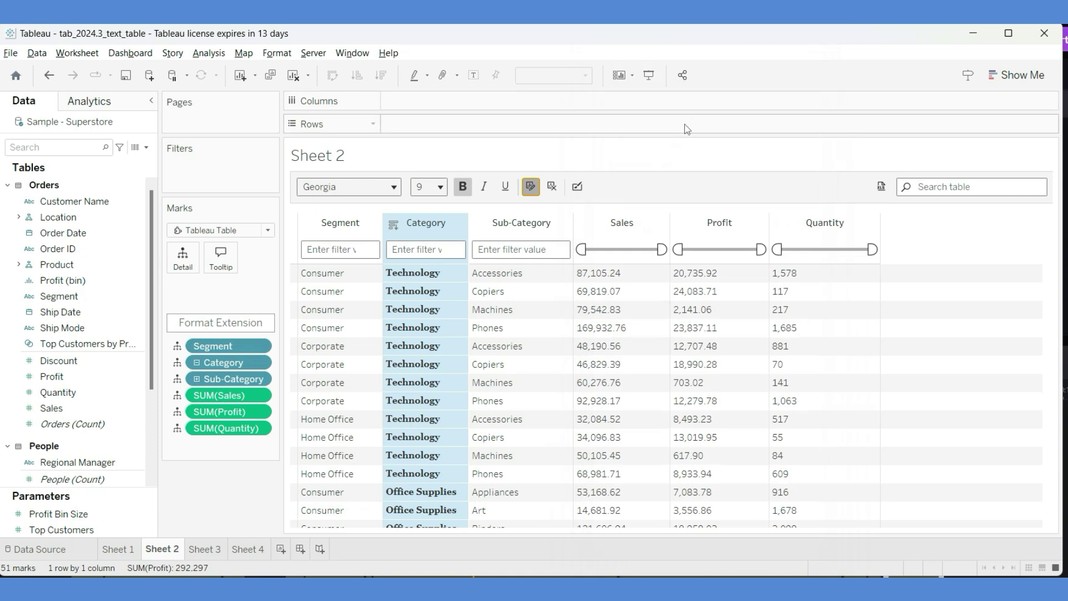
{"action": "left_click", "coordinate": [577, 188]}
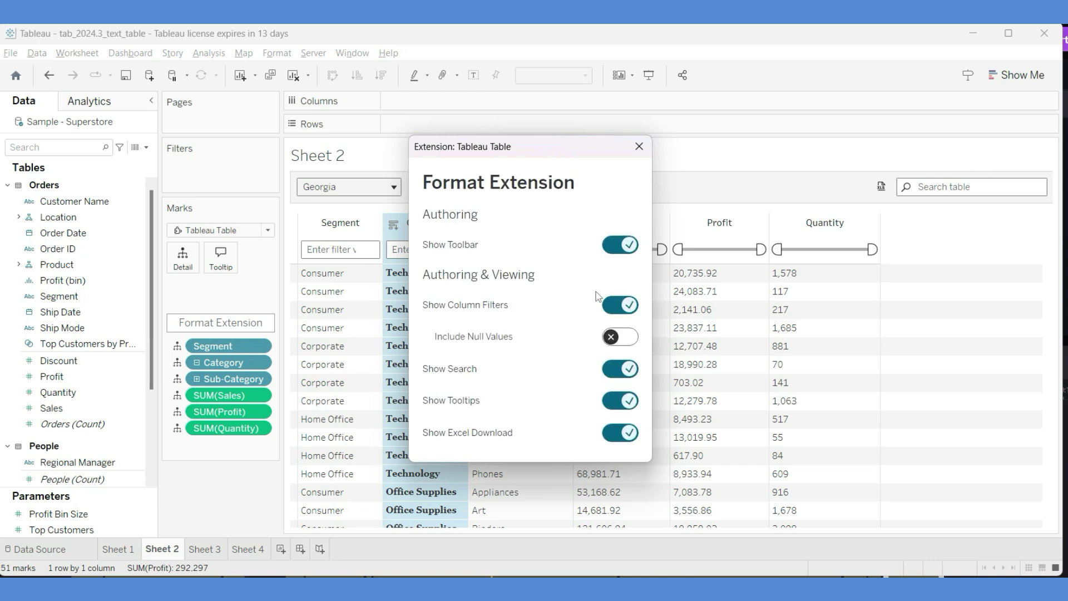
{"action": "left_click", "coordinate": [613, 306]}
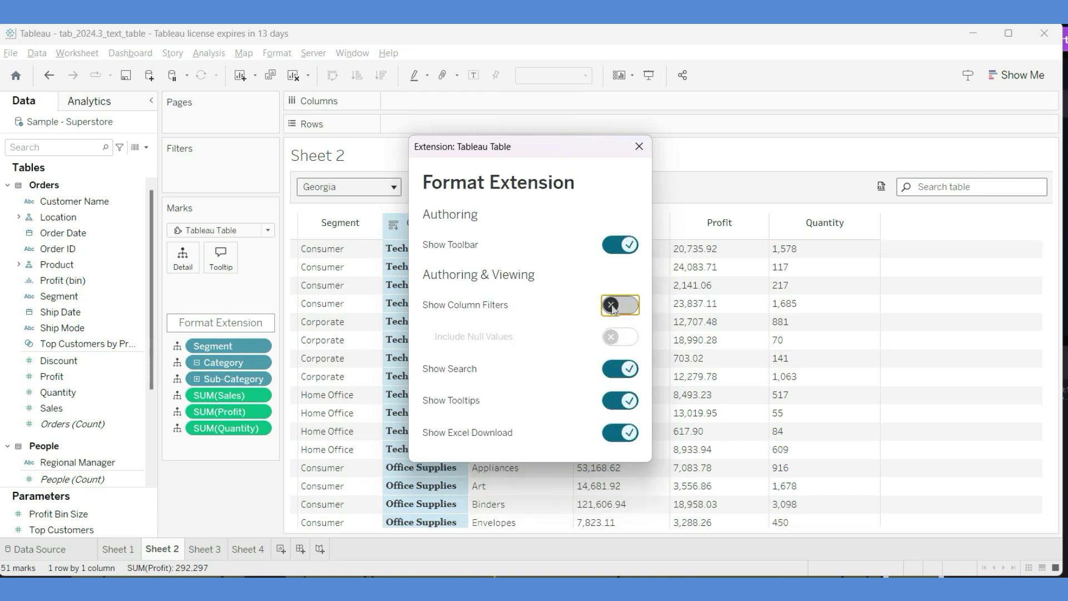
{"action": "left_click", "coordinate": [613, 306]}
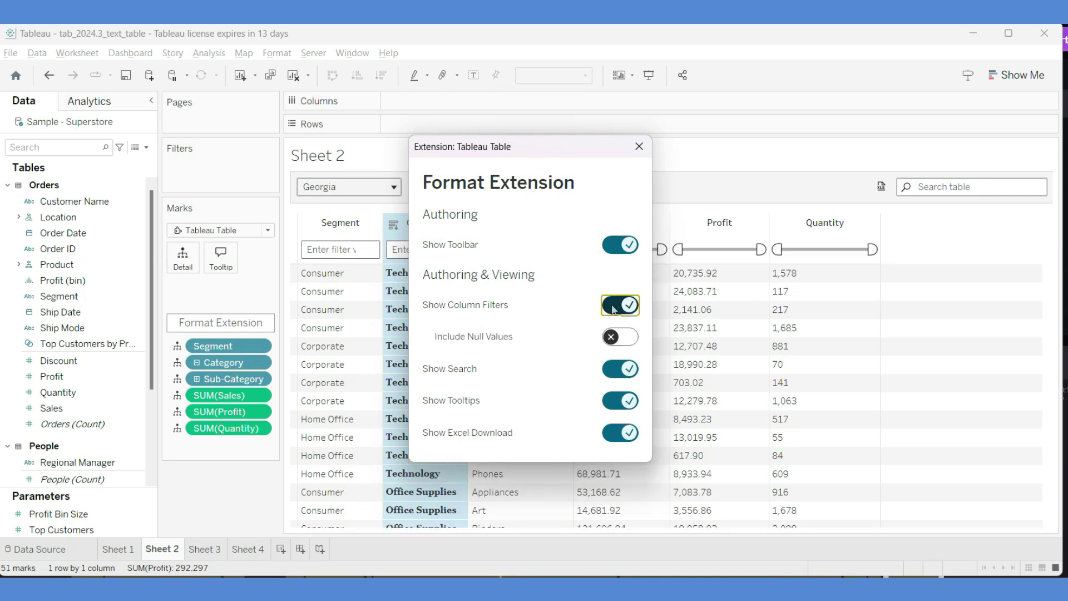
{"action": "left_click", "coordinate": [620, 433]}
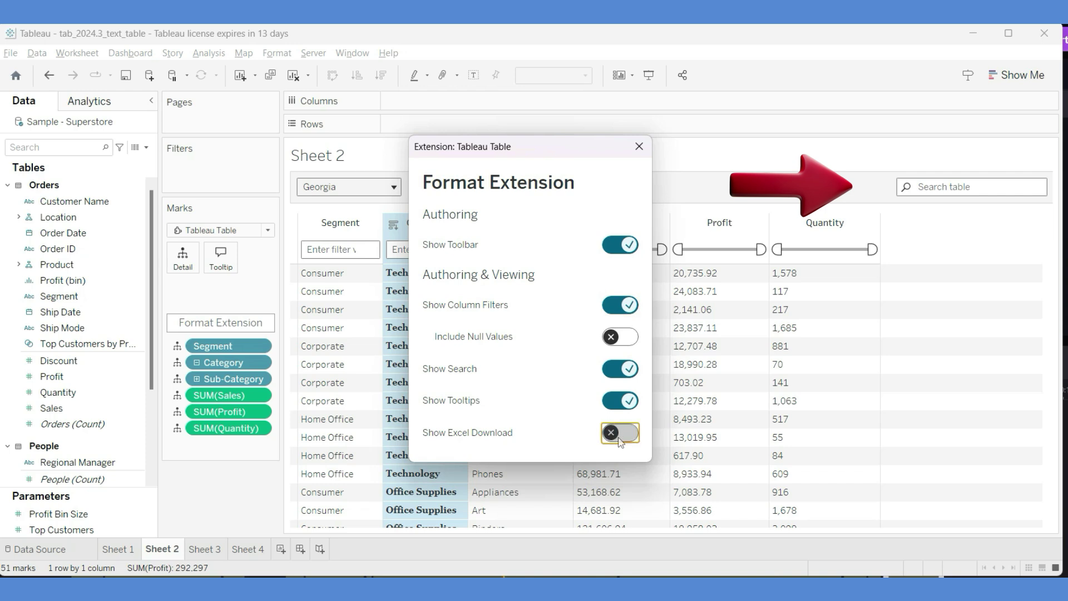
{"action": "left_click", "coordinate": [621, 440]}
{"action": "left_click", "coordinate": [638, 148]}
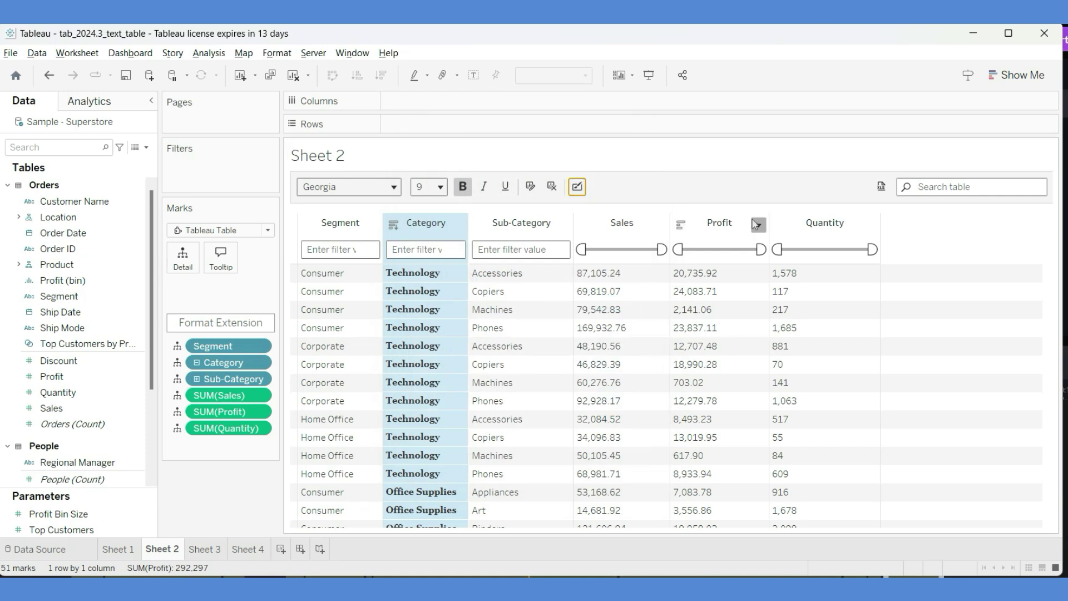
{"action": "left_click", "coordinate": [429, 248]}
{"action": "type", "text": "TE"}
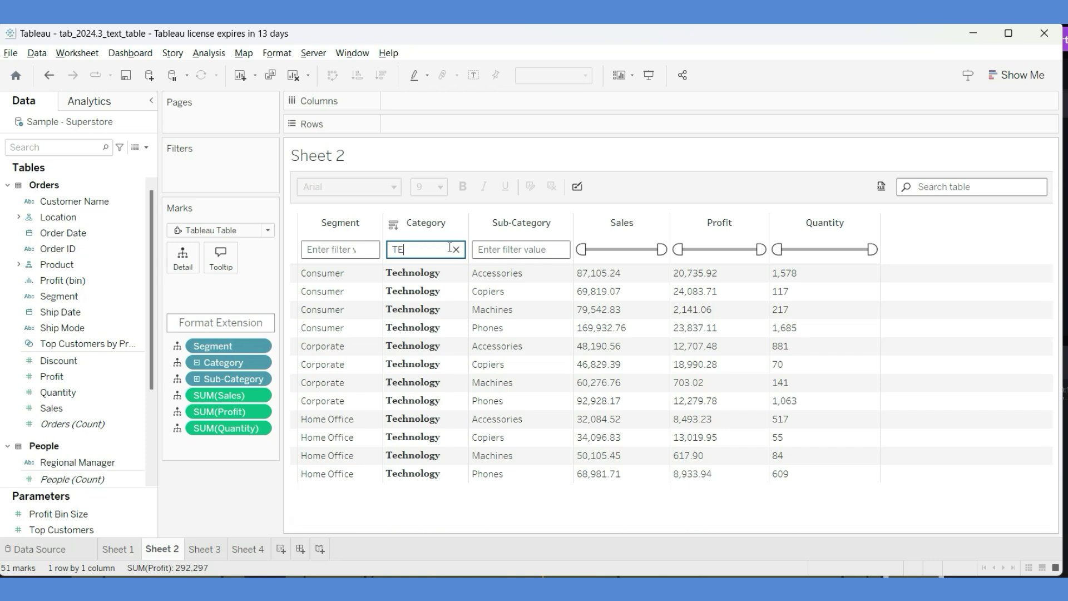
{"action": "type", "text": "CH"}
{"action": "left_click", "coordinate": [456, 249]}
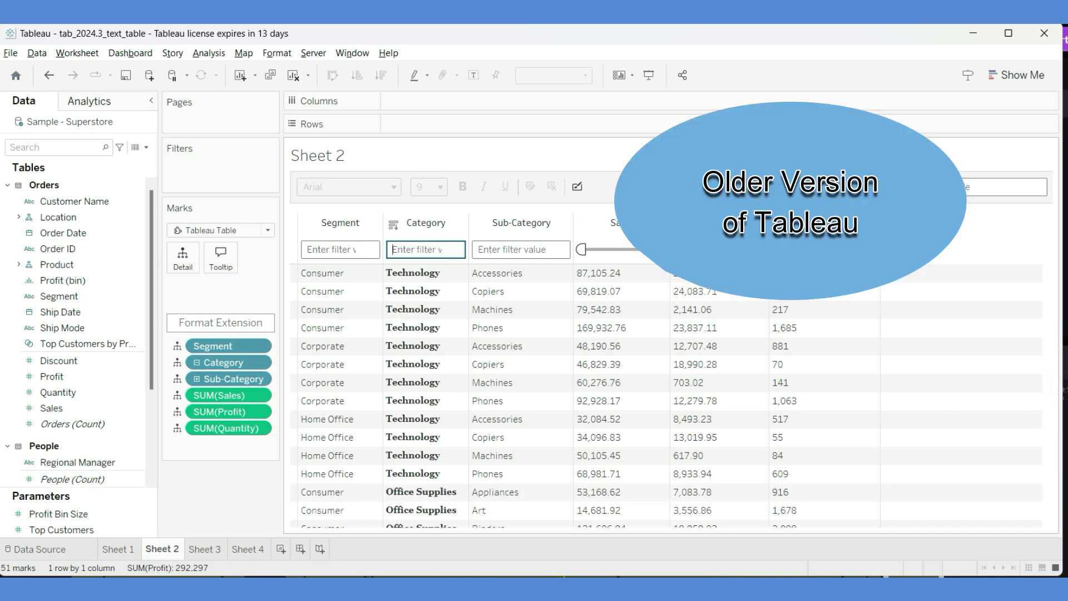
{"action": "left_click", "coordinate": [1004, 187]}
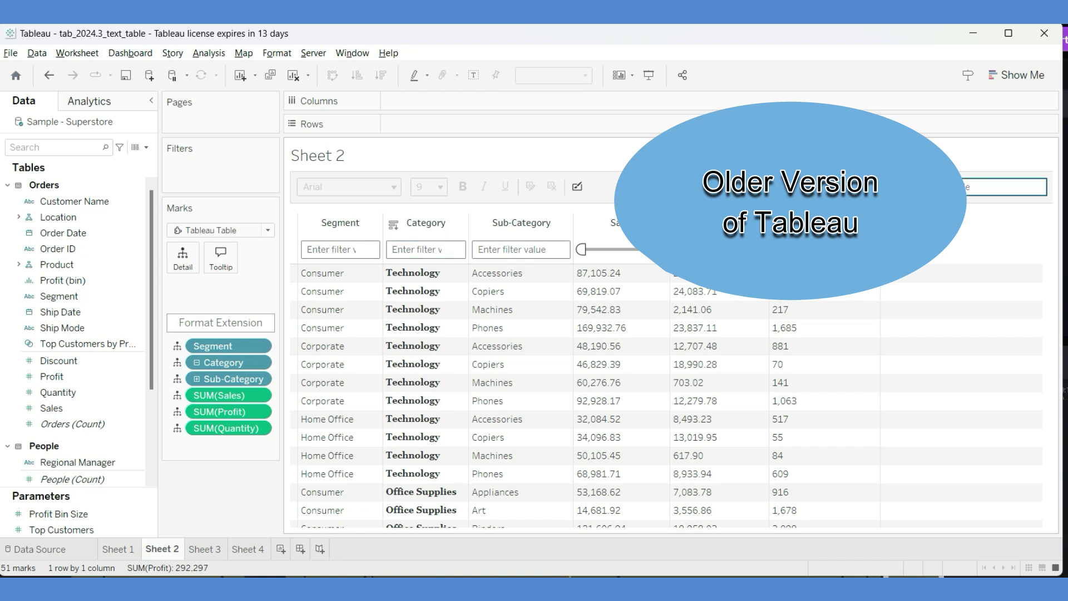
{"action": "type", "text": "MAC"}
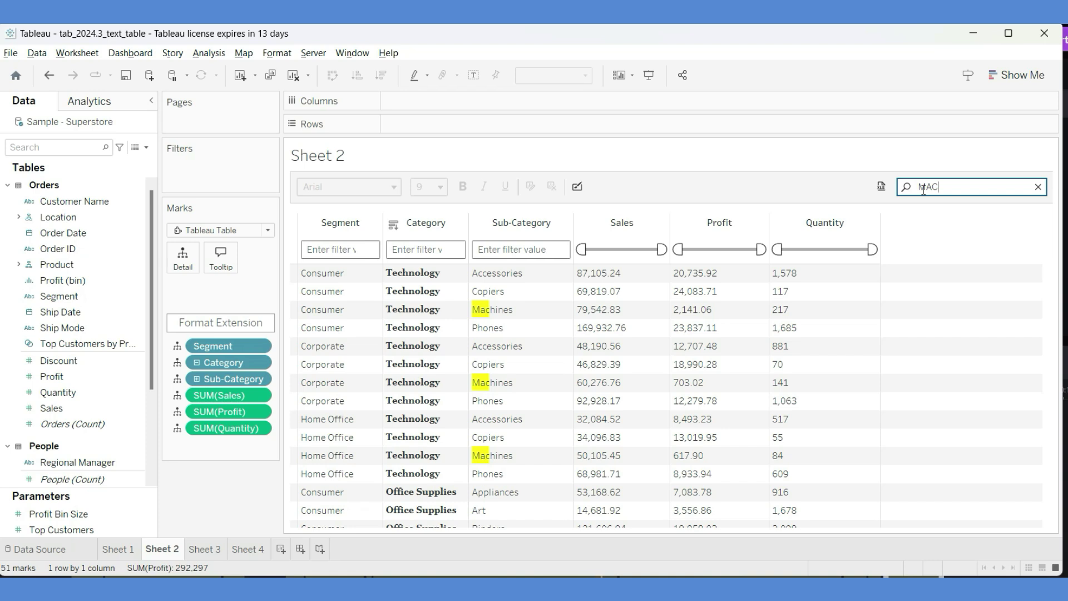
{"action": "key", "text": "BackSpace"}
{"action": "key", "text": "BackSpace"}
{"action": "key", "text": "BackSpace"}
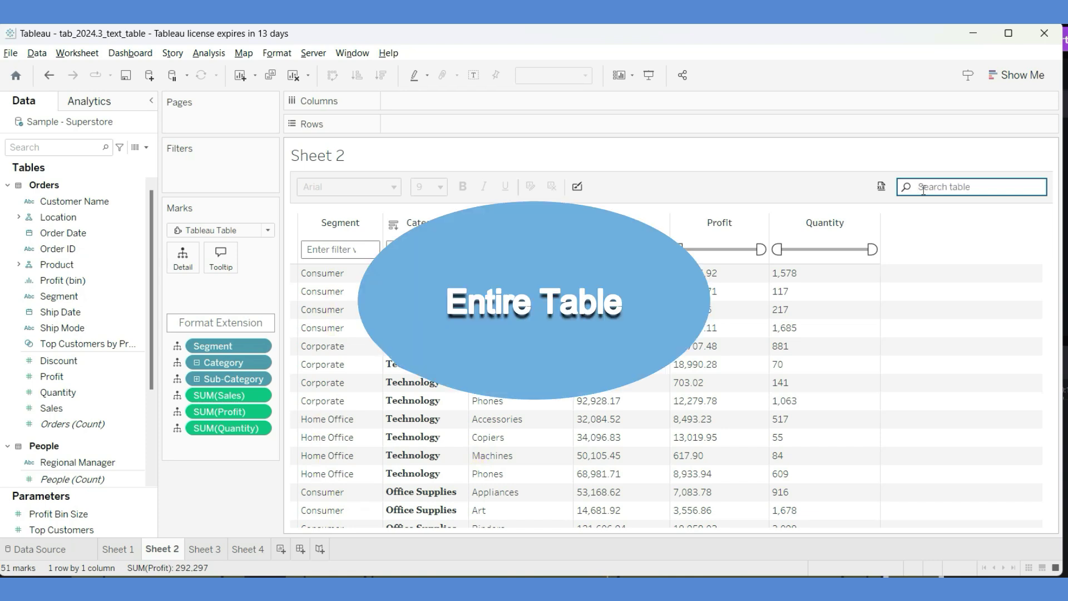
{"action": "type", "text": "M"}
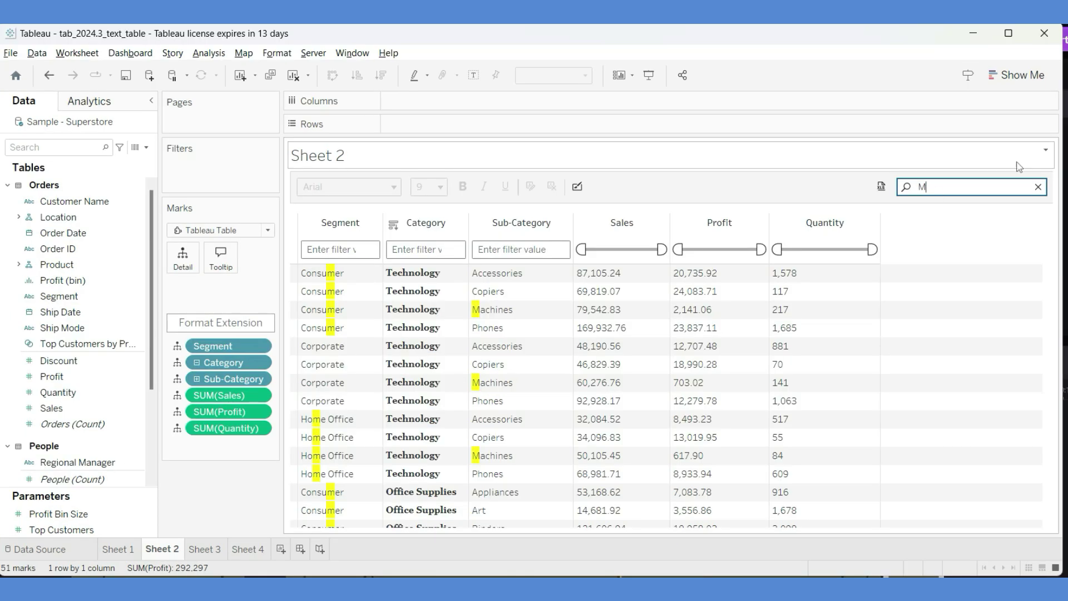
{"action": "left_click", "coordinate": [1039, 187]}
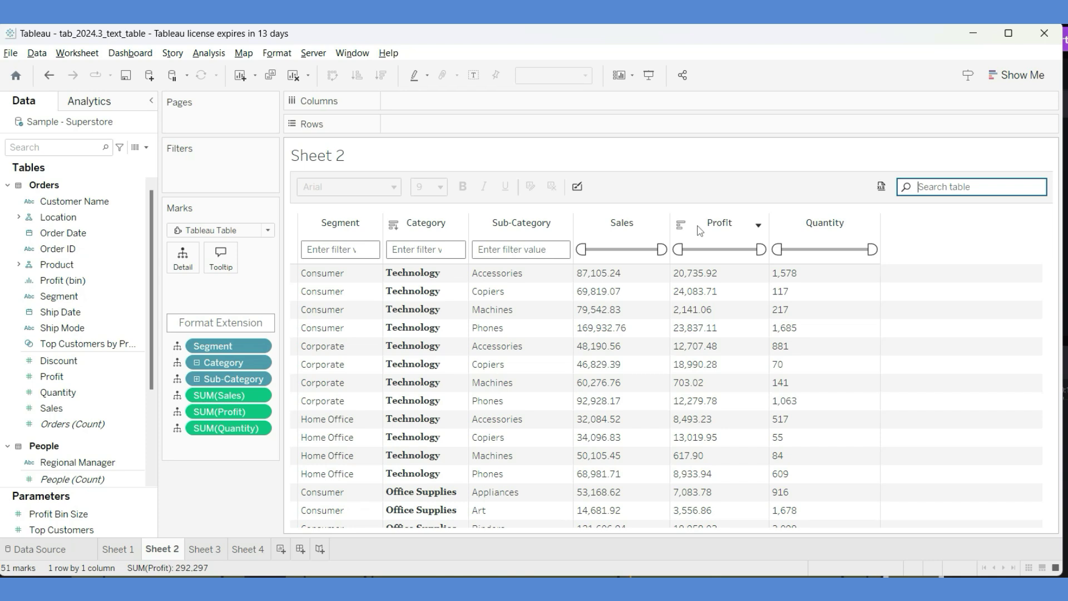
Step: Format the Profit column as Data Bars with Show mark text ticked
{"action": "left_click", "coordinate": [758, 225]}
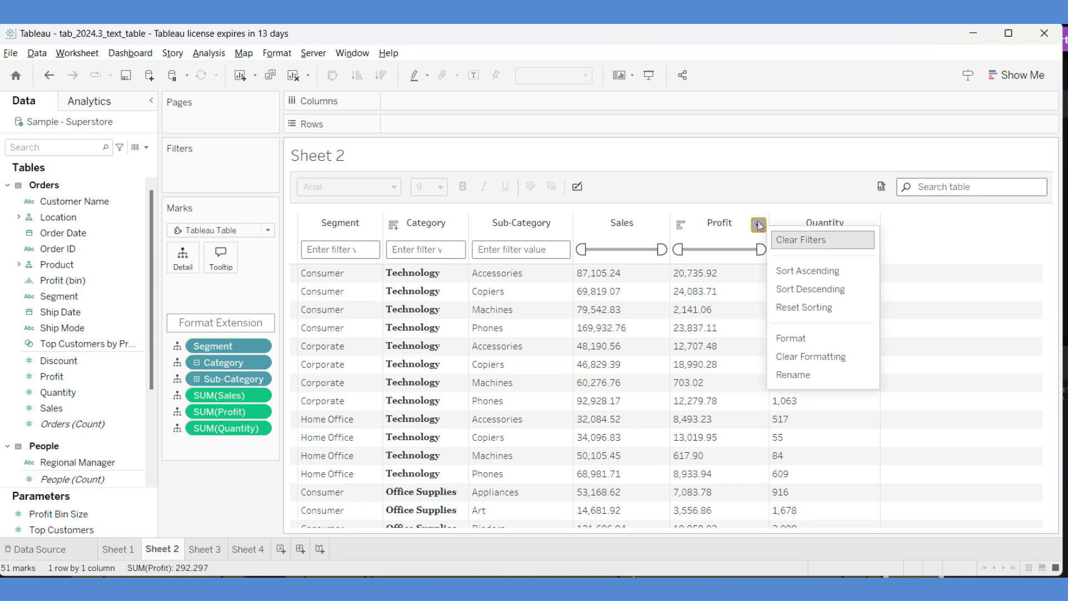
{"action": "left_click", "coordinate": [792, 340]}
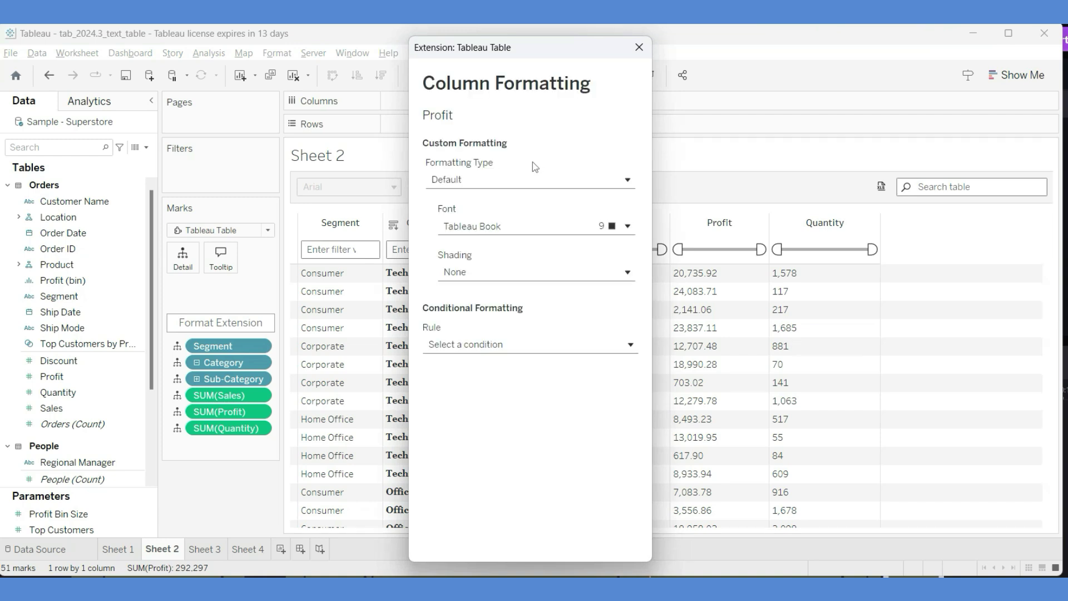
{"action": "left_click", "coordinate": [538, 179]}
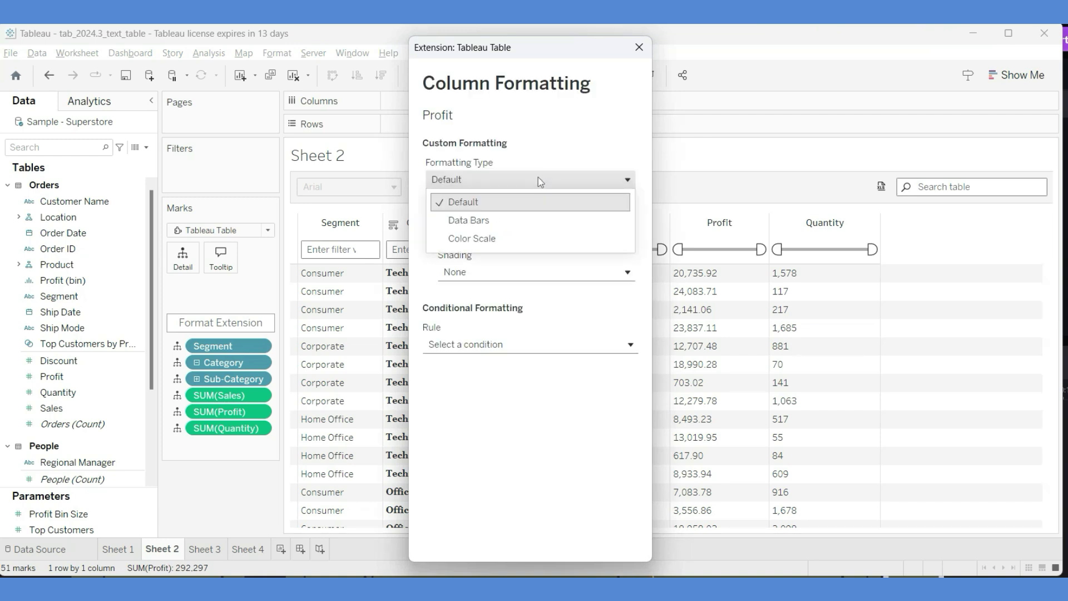
{"action": "left_click", "coordinate": [523, 221]}
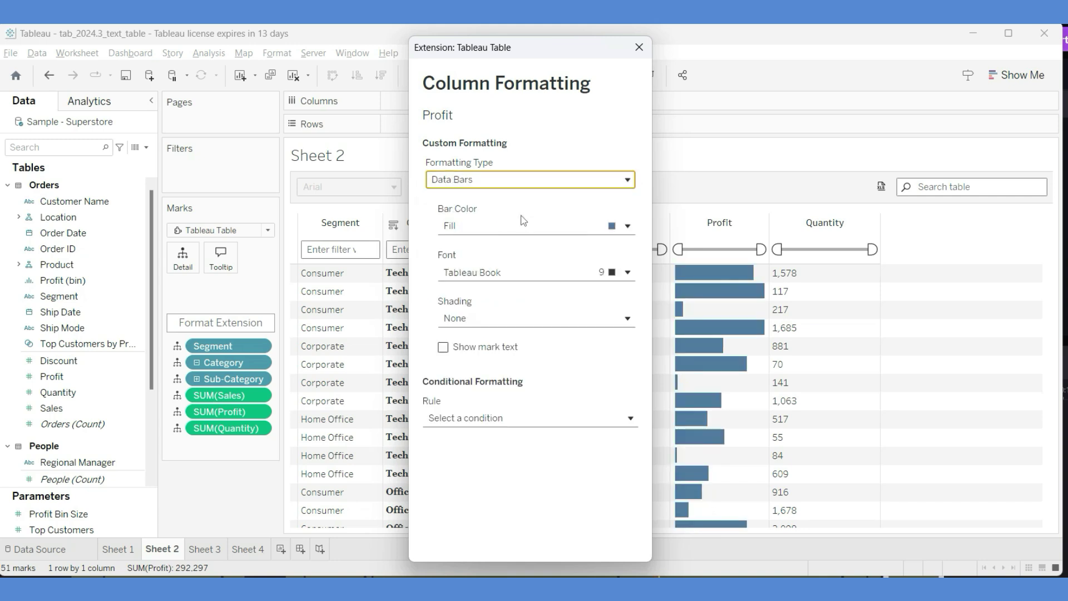
{"action": "left_click", "coordinate": [443, 348]}
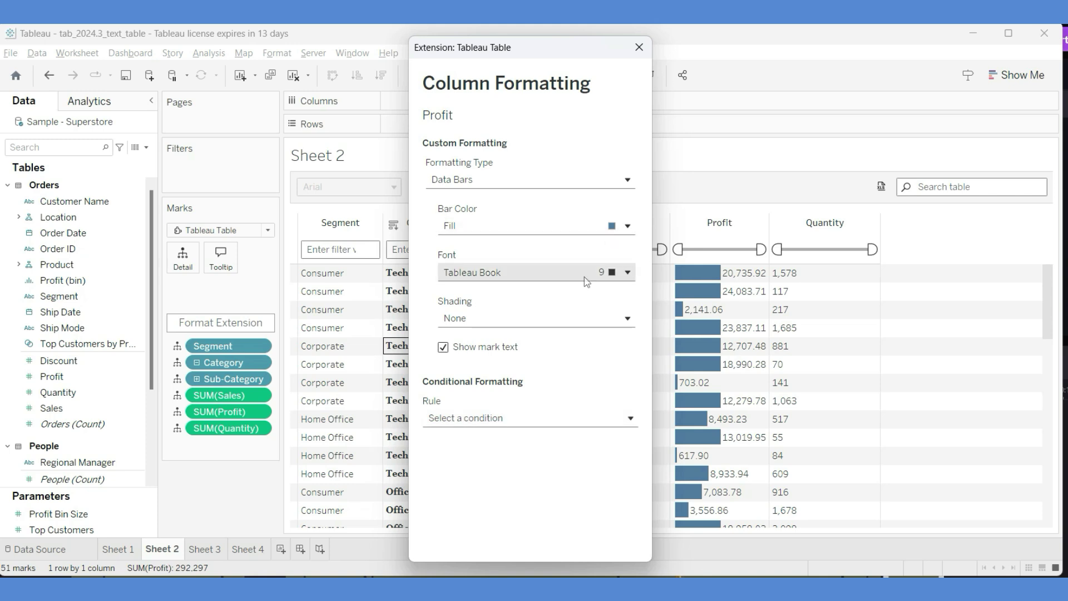
Step: Set Profit Rule 1's condition to Greater than 2000
{"action": "left_click", "coordinate": [505, 424]}
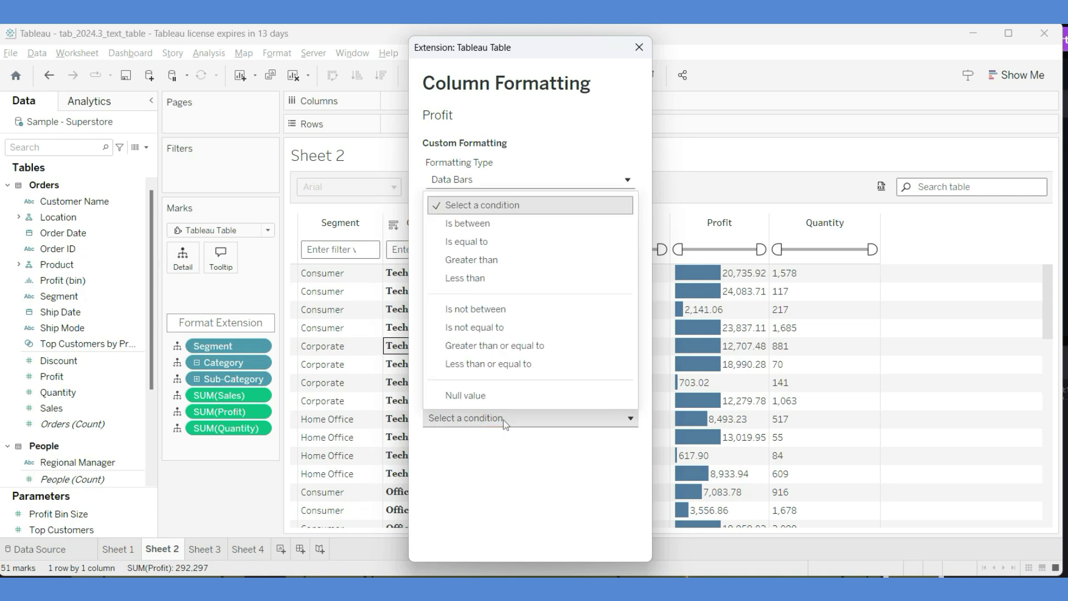
{"action": "left_click", "coordinate": [492, 266]}
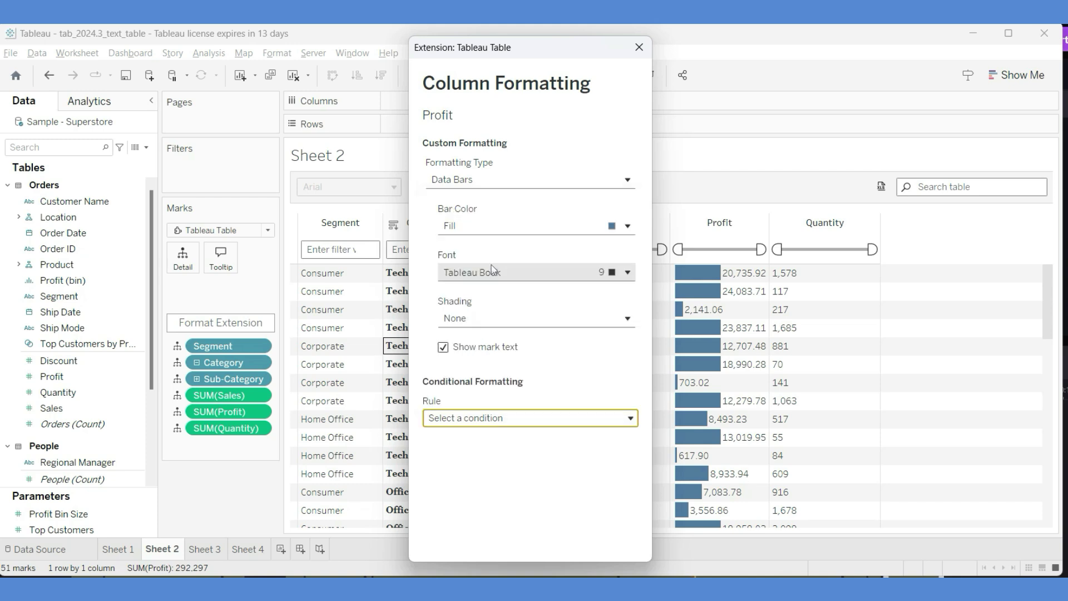
{"action": "left_click", "coordinate": [485, 484]}
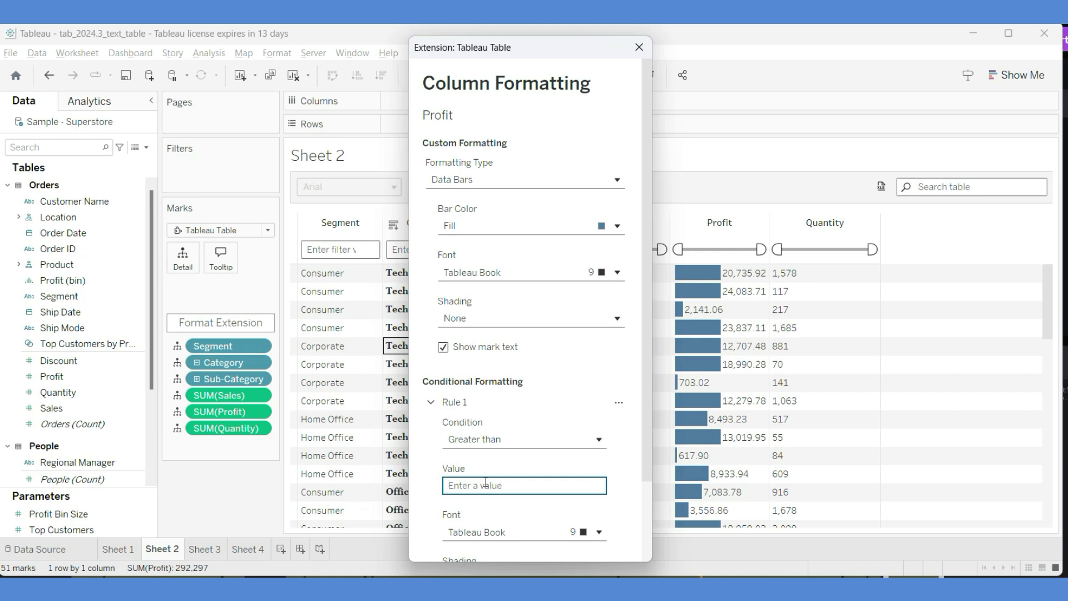
{"action": "left_click", "coordinate": [443, 347]}
{"action": "left_click", "coordinate": [442, 347]}
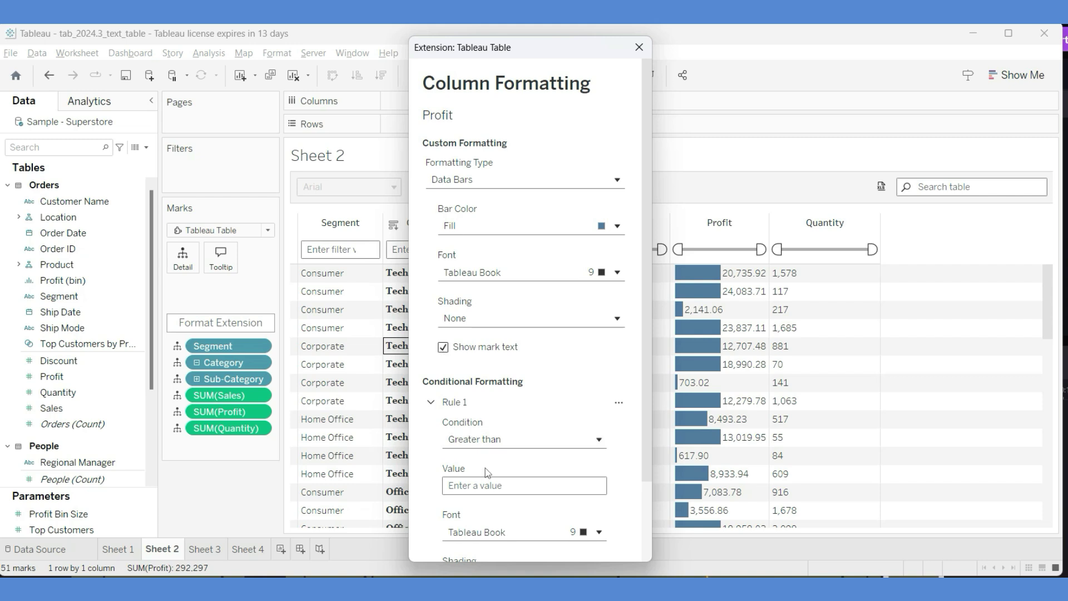
{"action": "left_click", "coordinate": [477, 485]}
{"action": "type", "text": "2000"}
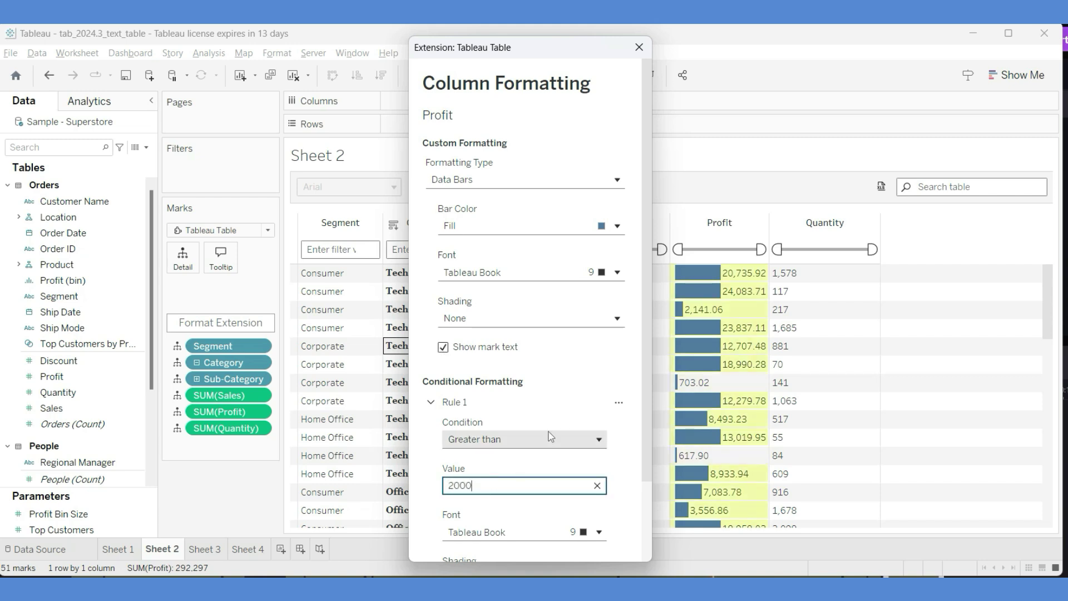
{"action": "scroll", "coordinate": [551, 436], "scroll_direction": "down", "scroll_amount": 3}
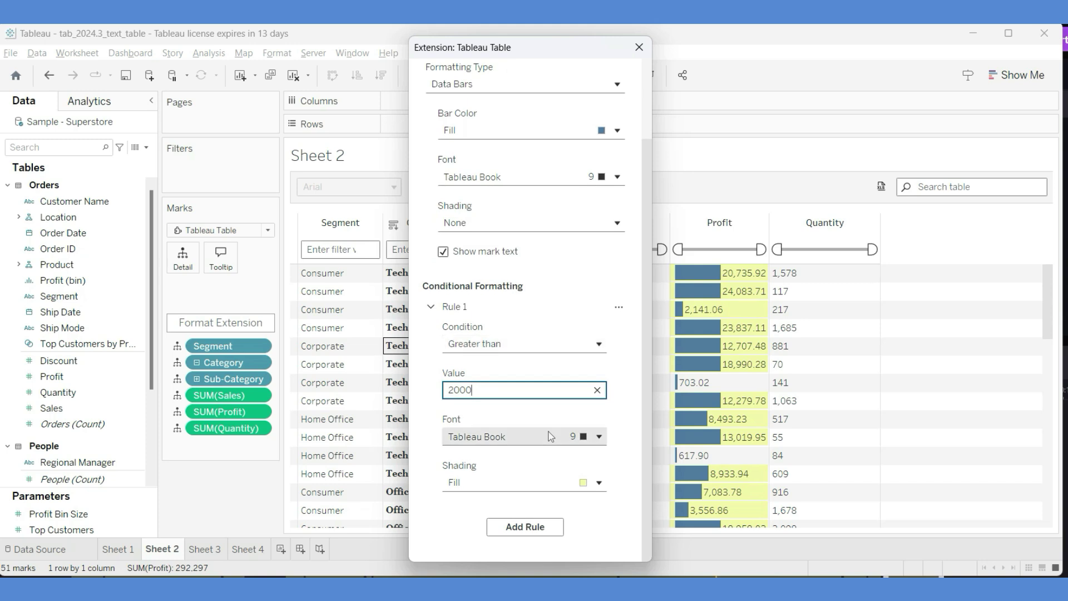
Step: Give Rule 1's matching Profit values teal text and a teal shading fill
{"action": "left_click", "coordinate": [550, 436]}
{"action": "left_click", "coordinate": [537, 404]}
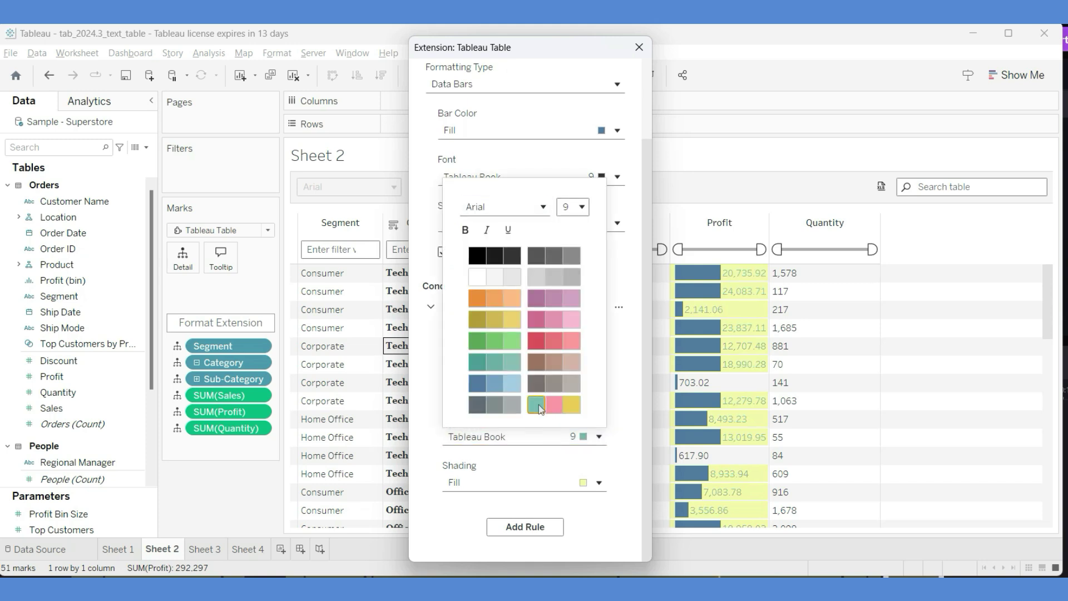
{"action": "left_click", "coordinate": [614, 455]}
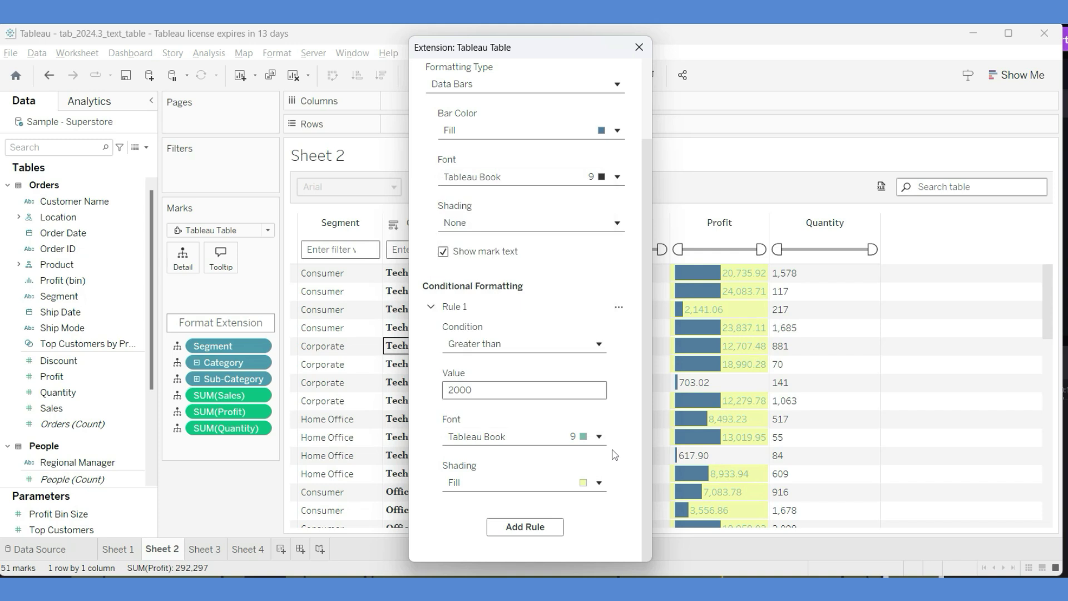
{"action": "left_click", "coordinate": [599, 482]}
{"action": "left_click", "coordinate": [513, 372]}
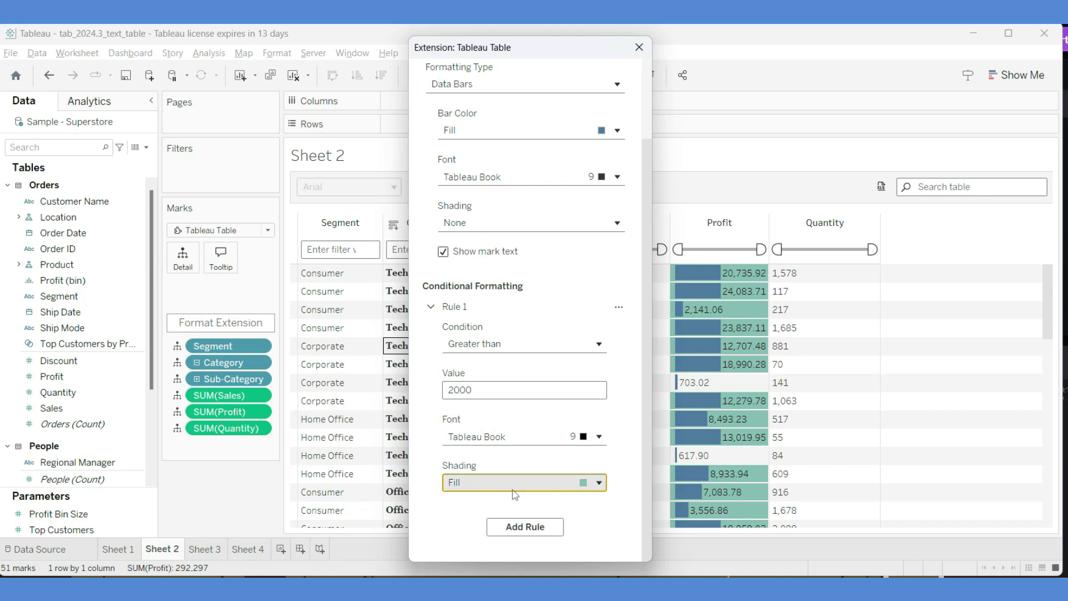
Step: Add Profit Rule 2: Less than 500 with dark red shading, then close the formatting window
{"action": "left_click", "coordinate": [526, 526]}
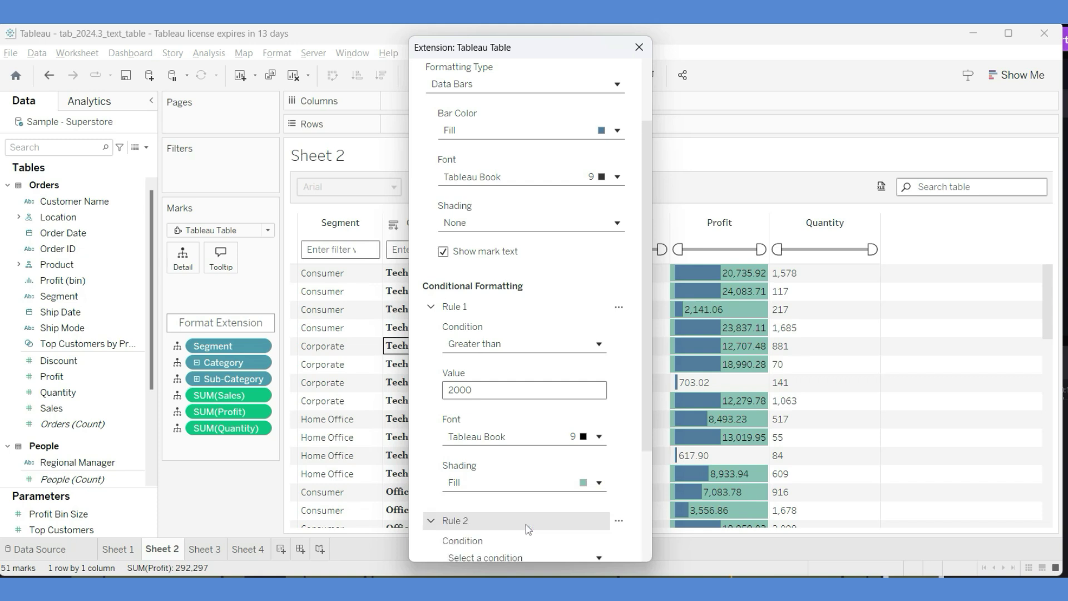
{"action": "scroll", "coordinate": [525, 524], "scroll_direction": "down", "scroll_amount": 3}
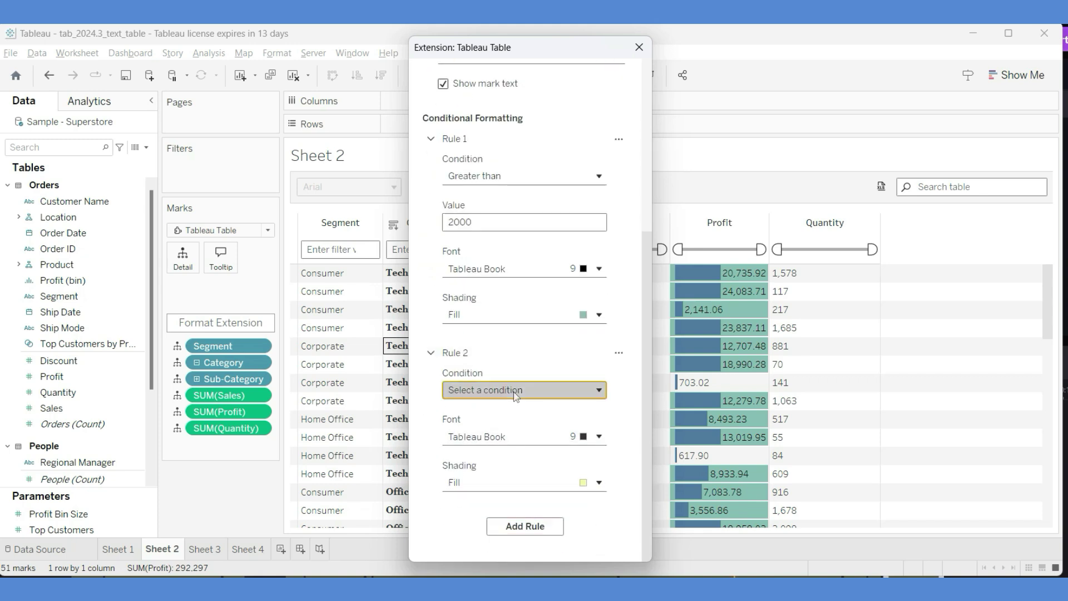
{"action": "left_click", "coordinate": [516, 392]}
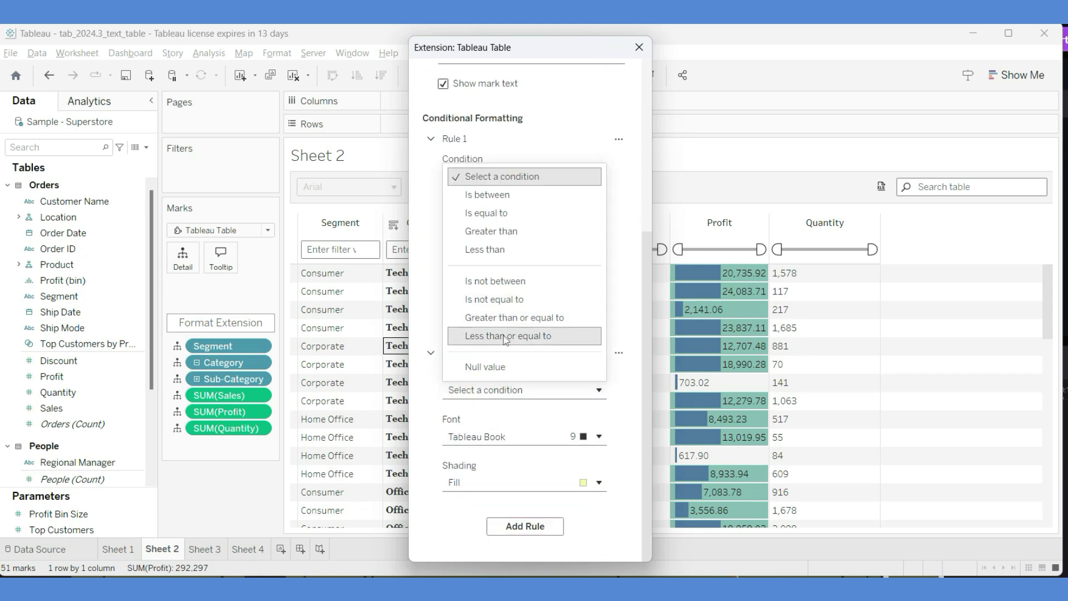
{"action": "left_click", "coordinate": [492, 252]}
{"action": "left_click", "coordinate": [485, 439]}
{"action": "type", "text": "500"}
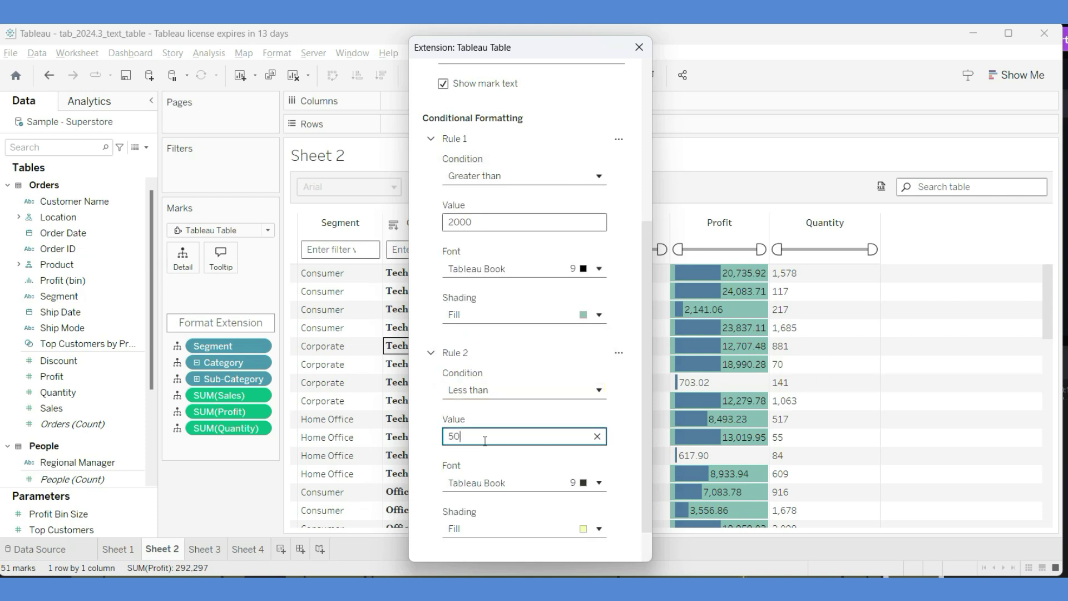
{"action": "left_click", "coordinate": [510, 529]}
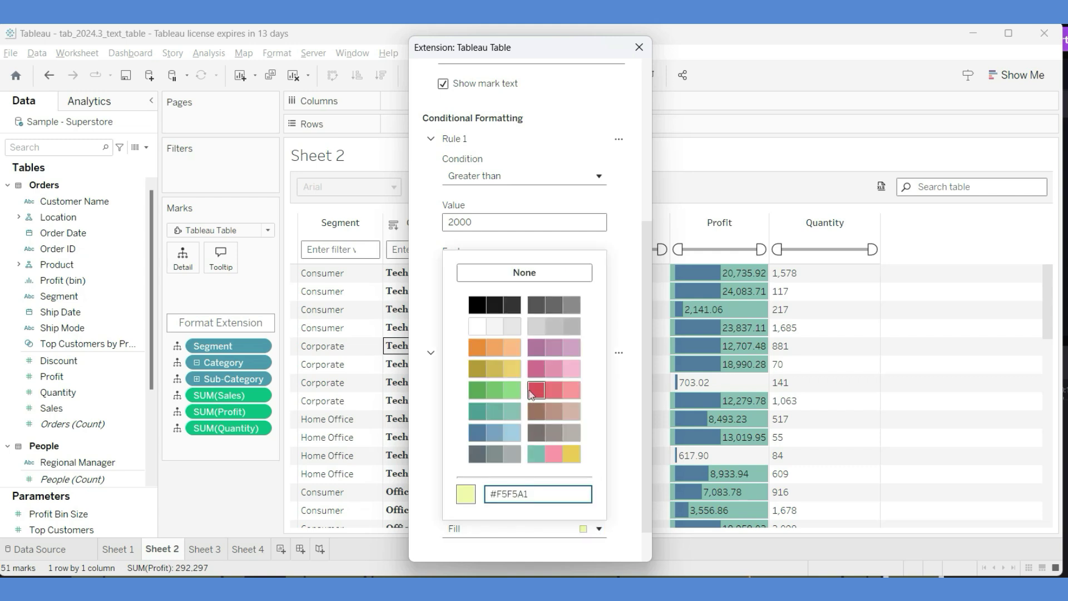
{"action": "left_click", "coordinate": [531, 391]}
{"action": "scroll", "coordinate": [531, 394], "scroll_direction": "down", "scroll_amount": 1}
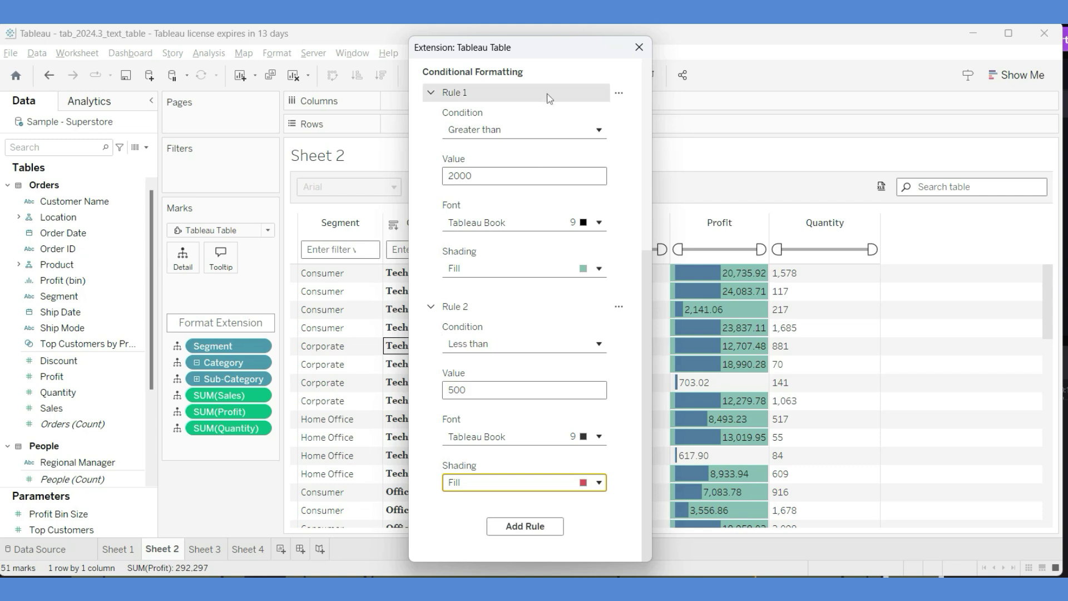
{"action": "left_click", "coordinate": [639, 46]}
Step: Scroll through the table to review the teal and red Profit shading
{"action": "scroll", "coordinate": [704, 310], "scroll_direction": "down", "scroll_amount": 8}
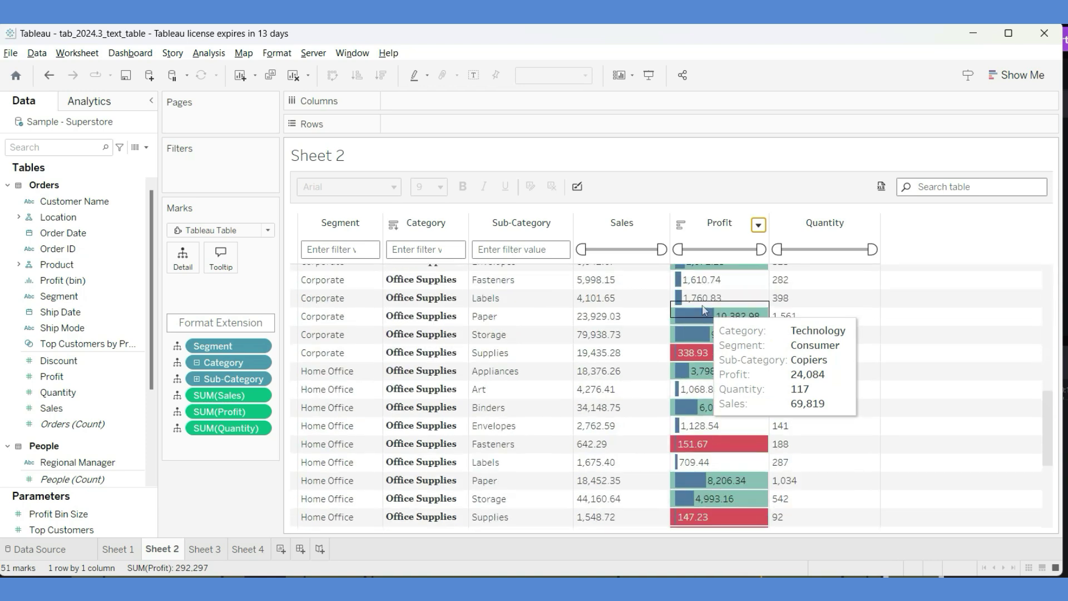
{"action": "scroll", "coordinate": [704, 310], "scroll_direction": "down", "scroll_amount": 2}
{"action": "scroll", "coordinate": [696, 479], "scroll_direction": "down", "scroll_amount": 2}
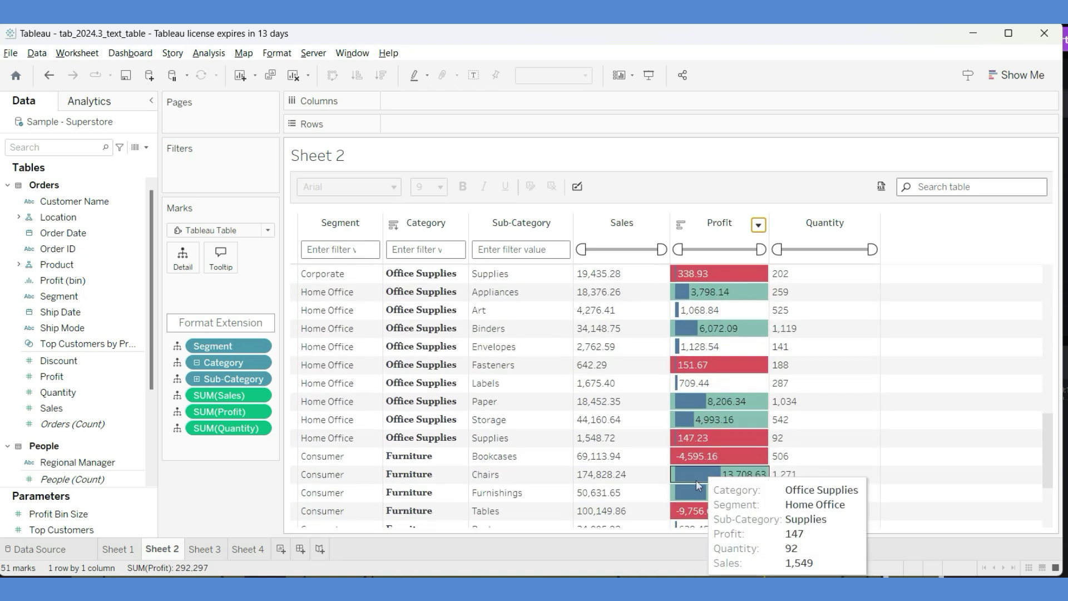
{"action": "scroll", "coordinate": [697, 484], "scroll_direction": "down", "scroll_amount": 4}
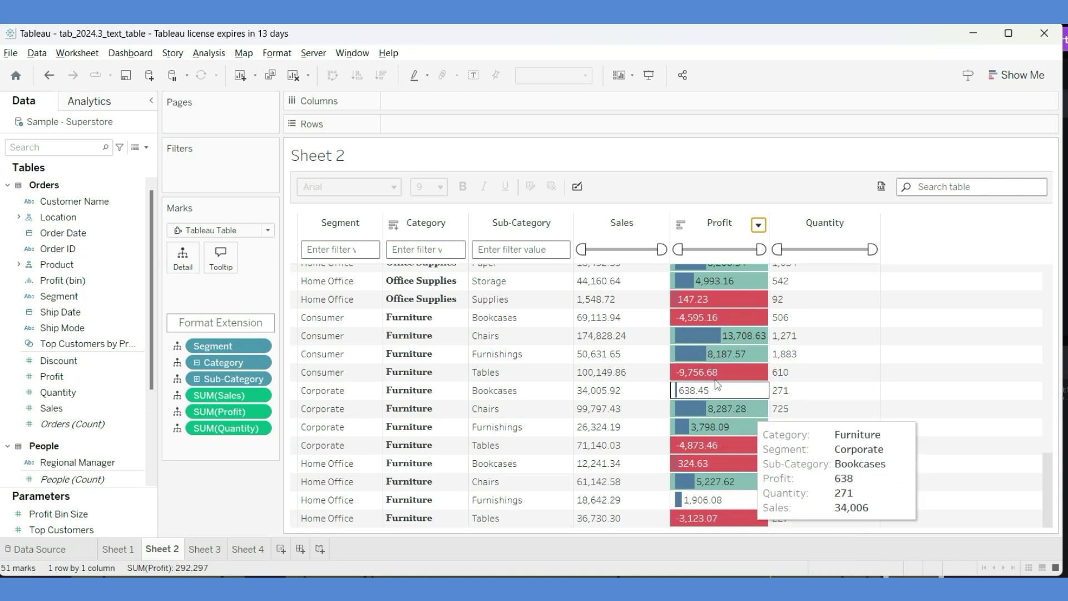
{"action": "mouse_move", "coordinate": [746, 489]}
{"action": "scroll", "coordinate": [722, 462], "scroll_direction": "up", "scroll_amount": 15}
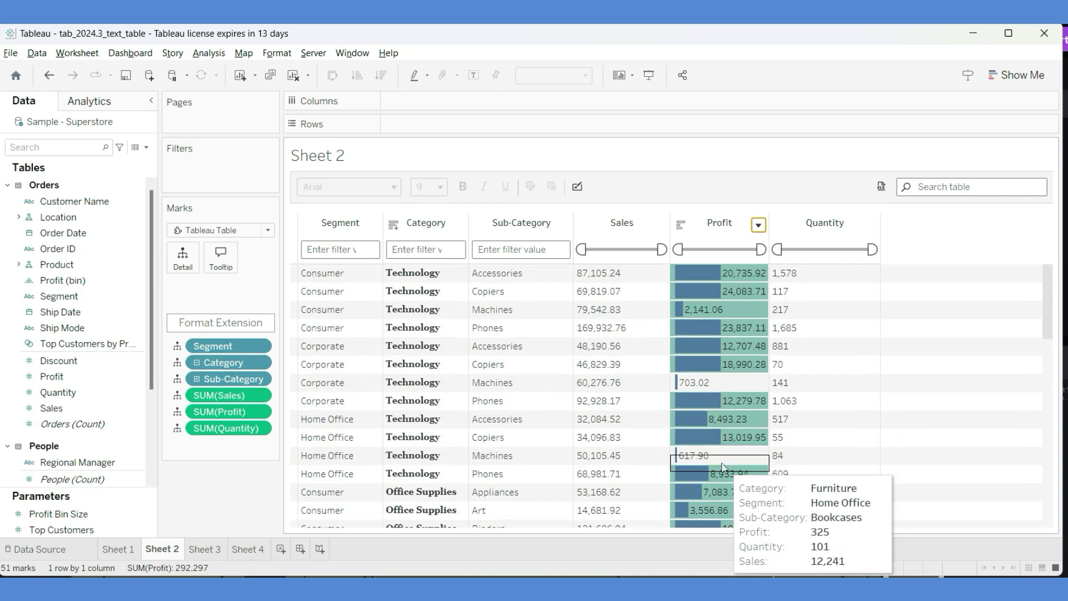
{"action": "scroll", "coordinate": [722, 466], "scroll_direction": "down", "scroll_amount": 4}
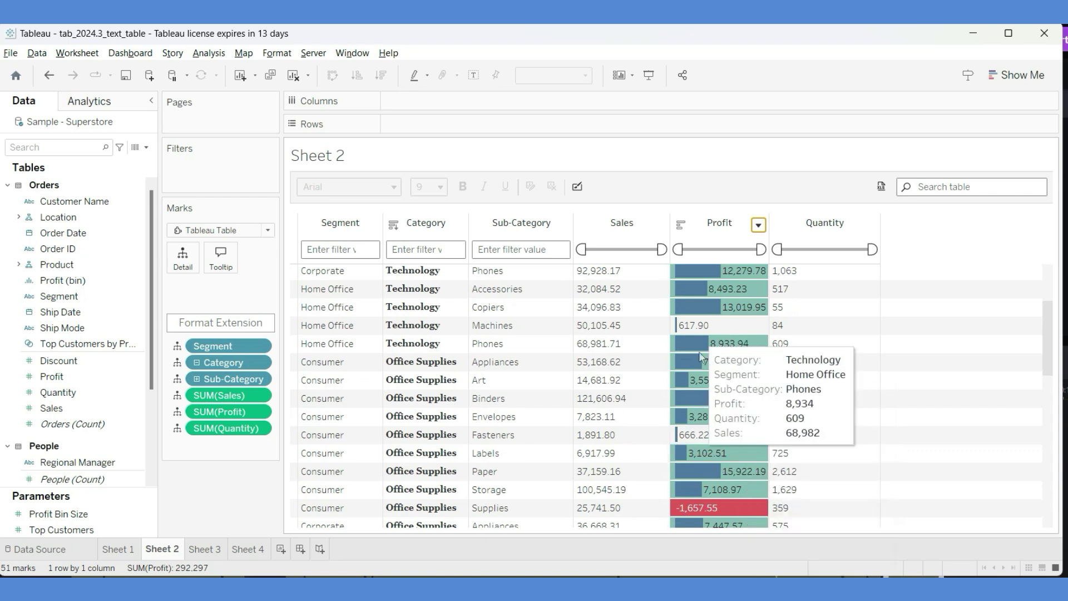
Step: Format the Sales column with the Blue Color Scale formatting type, darker for higher sales
{"action": "left_click", "coordinate": [661, 225]}
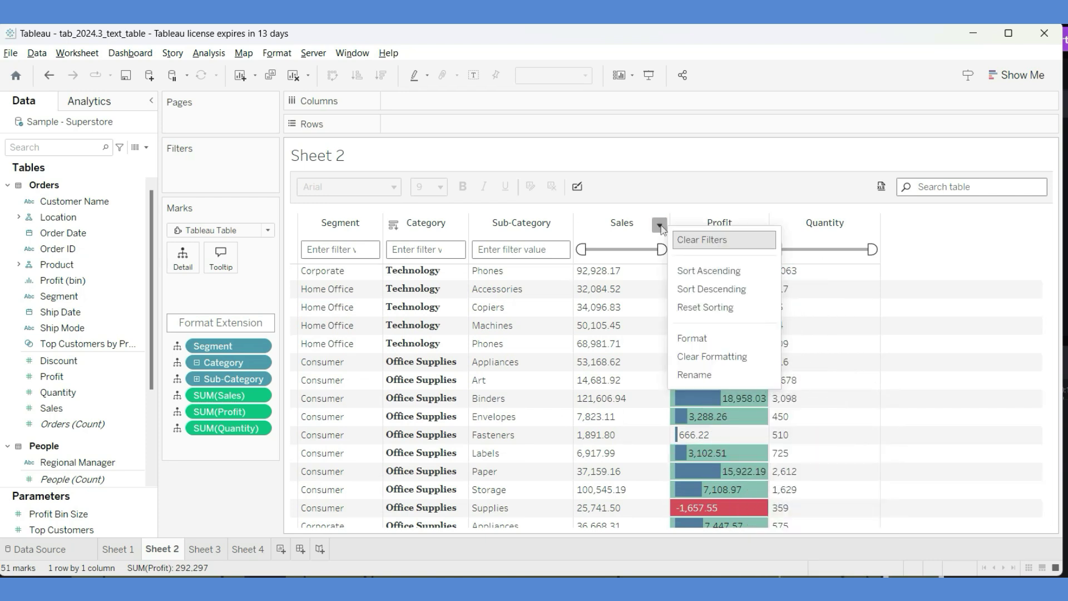
{"action": "left_click", "coordinate": [704, 338]}
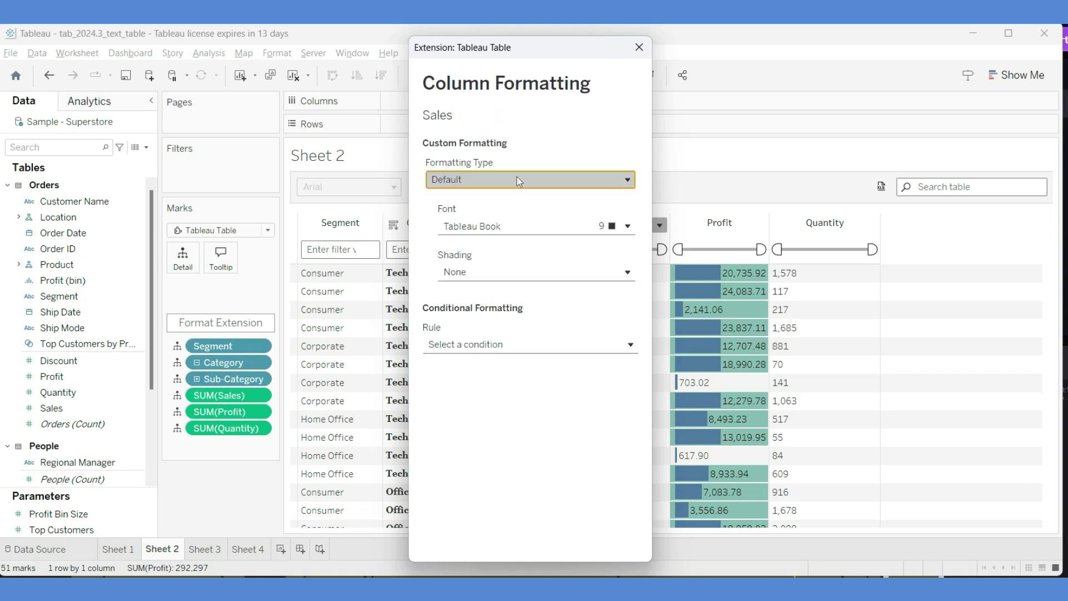
{"action": "left_click", "coordinate": [518, 180]}
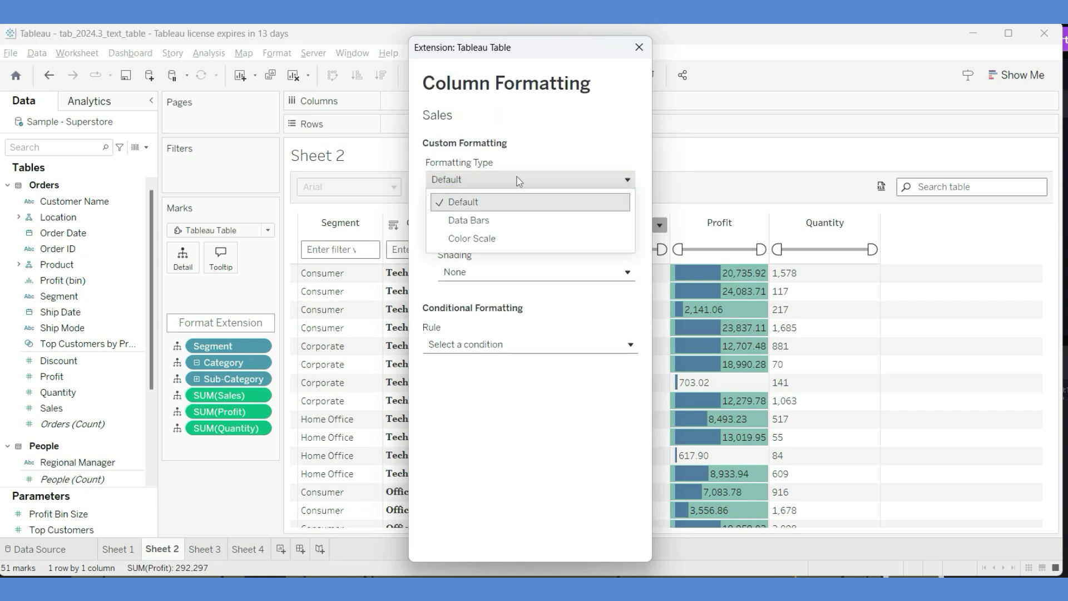
{"action": "left_click", "coordinate": [492, 238]}
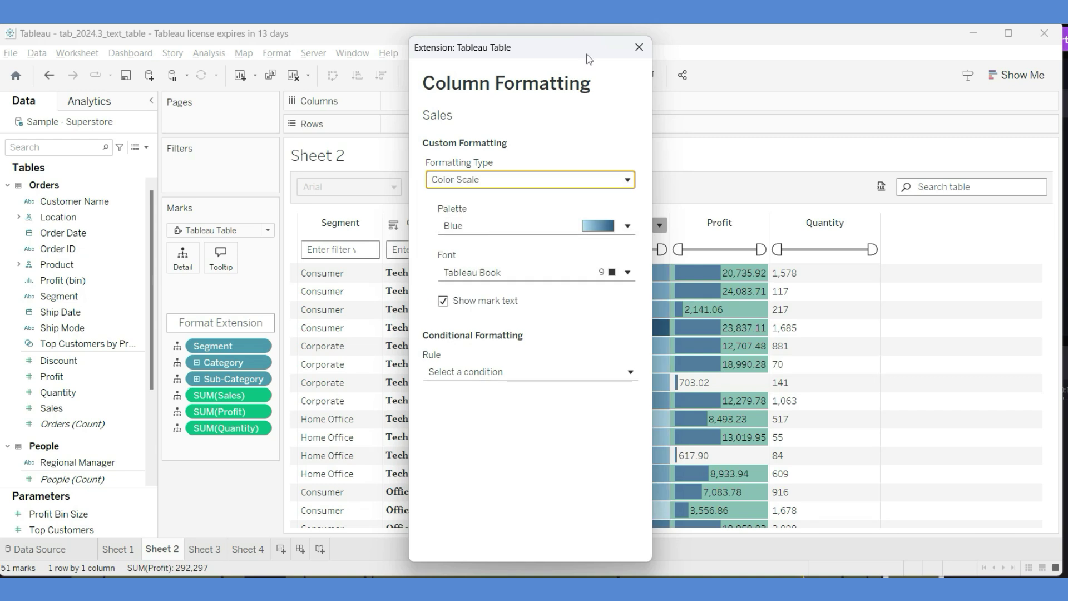
{"action": "left_click", "coordinate": [639, 47]}
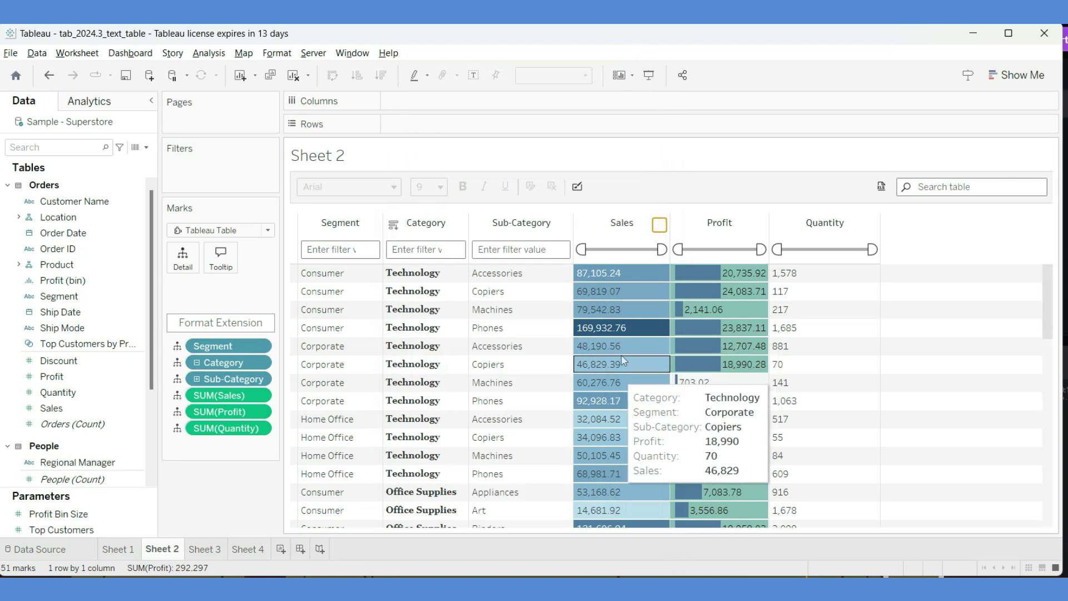
Step: Review the formatted table, then choose to download it as an Excel file
{"action": "scroll", "coordinate": [801, 418], "scroll_direction": "down", "scroll_amount": 5}
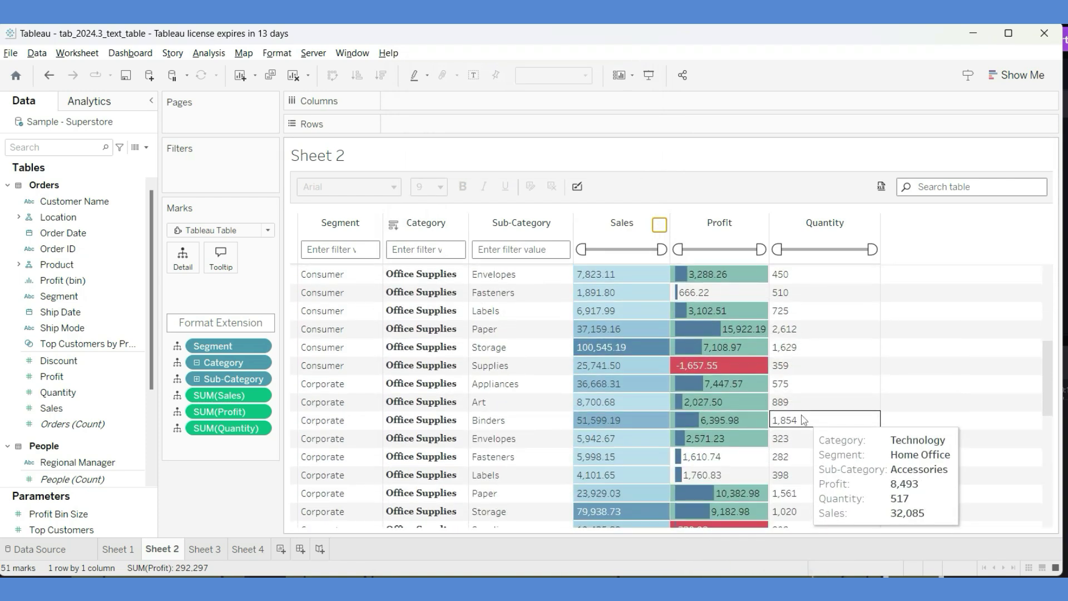
{"action": "scroll", "coordinate": [803, 419], "scroll_direction": "down", "scroll_amount": 5}
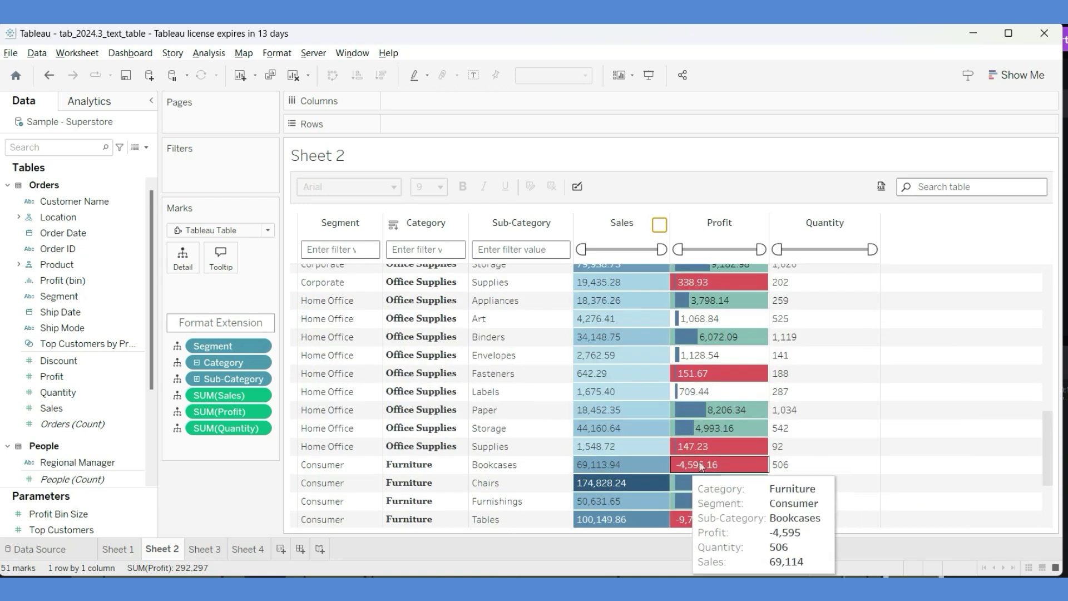
{"action": "scroll", "coordinate": [673, 448], "scroll_direction": "down", "scroll_amount": 2}
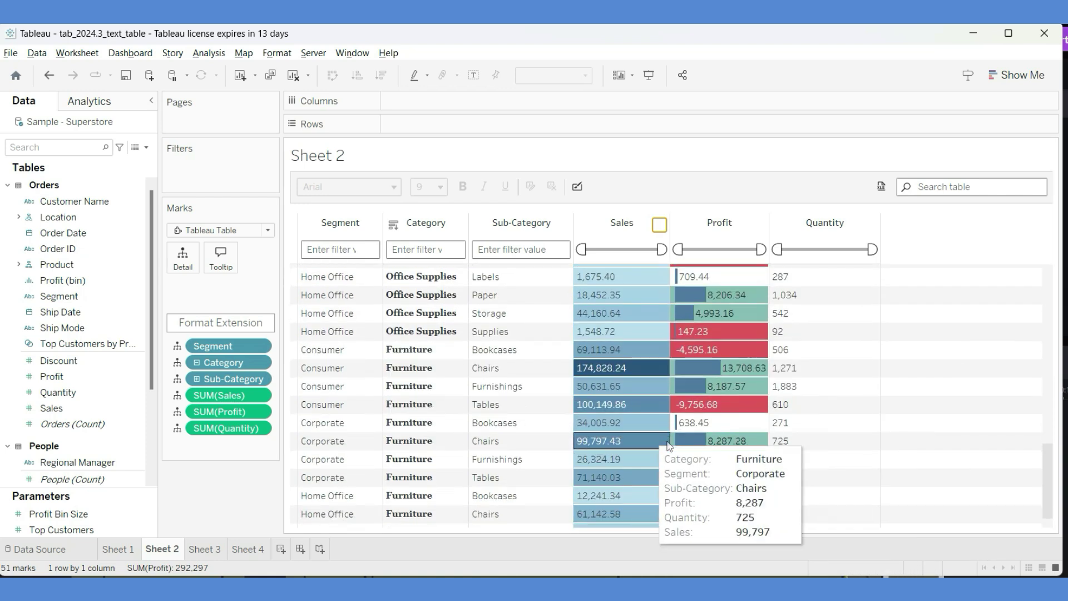
{"action": "mouse_move", "coordinate": [670, 404]}
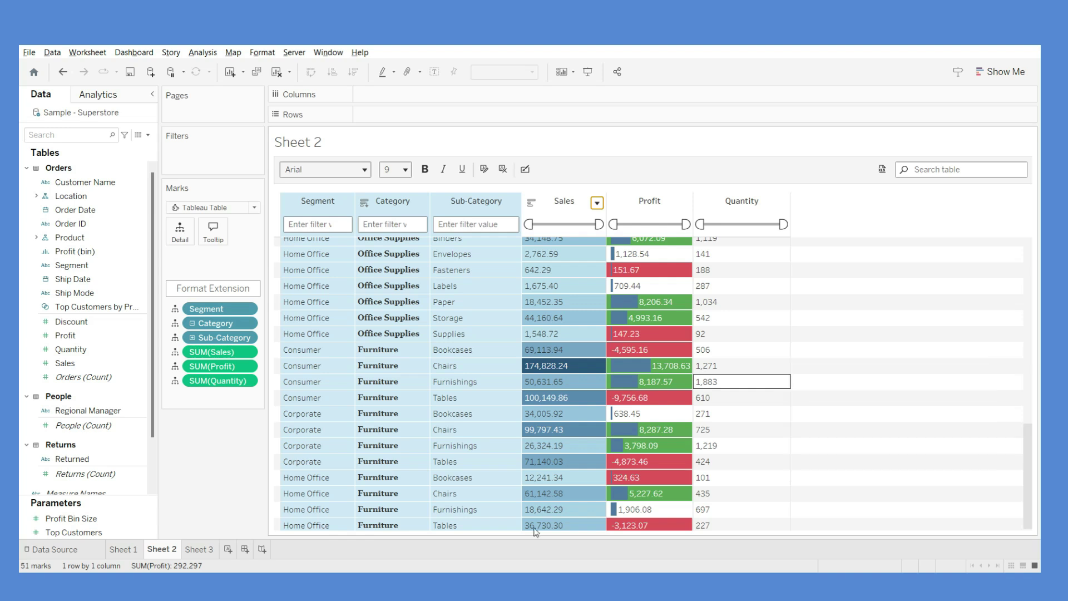
{"action": "left_click", "coordinate": [882, 170]}
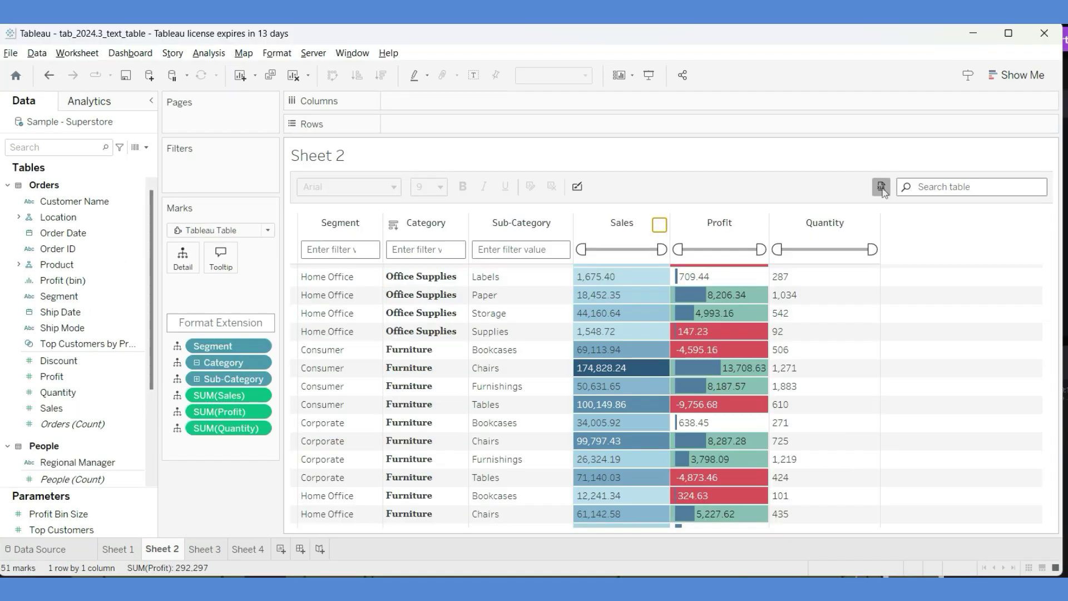
{"action": "left_click", "coordinate": [881, 188]}
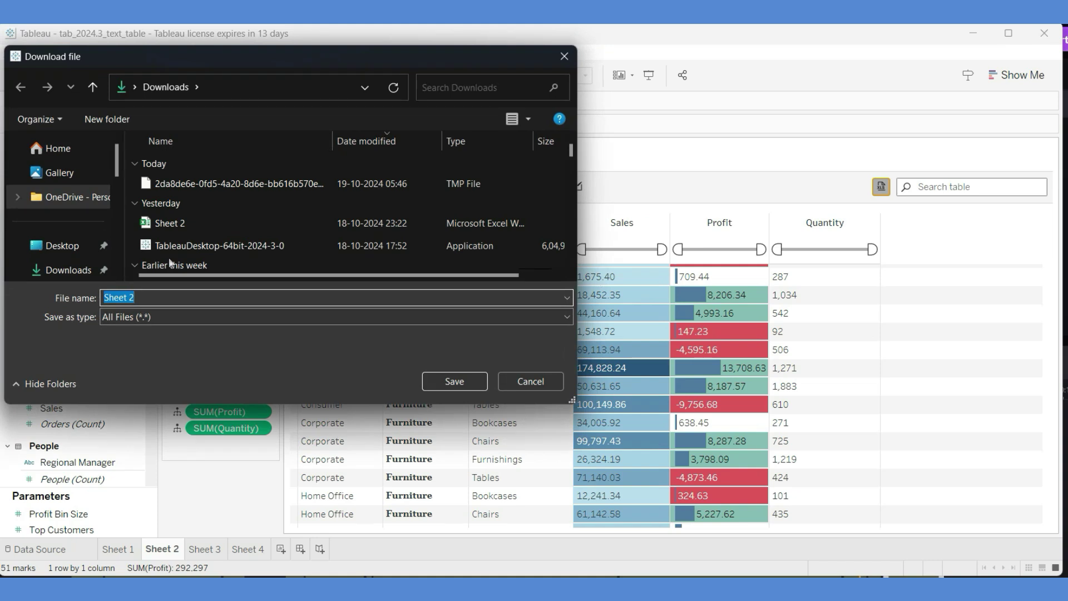
Step: Save as Sheet 2.xlsx, replacing the existing file, then open it from the Desktop in Excel
{"action": "left_click", "coordinate": [461, 380]}
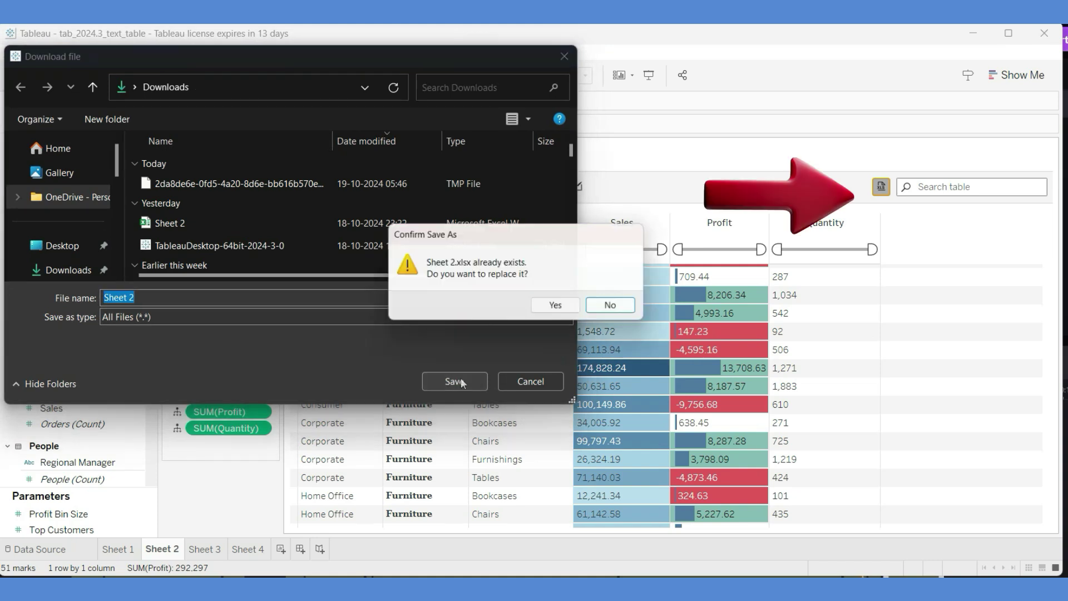
{"action": "left_click", "coordinate": [562, 308]}
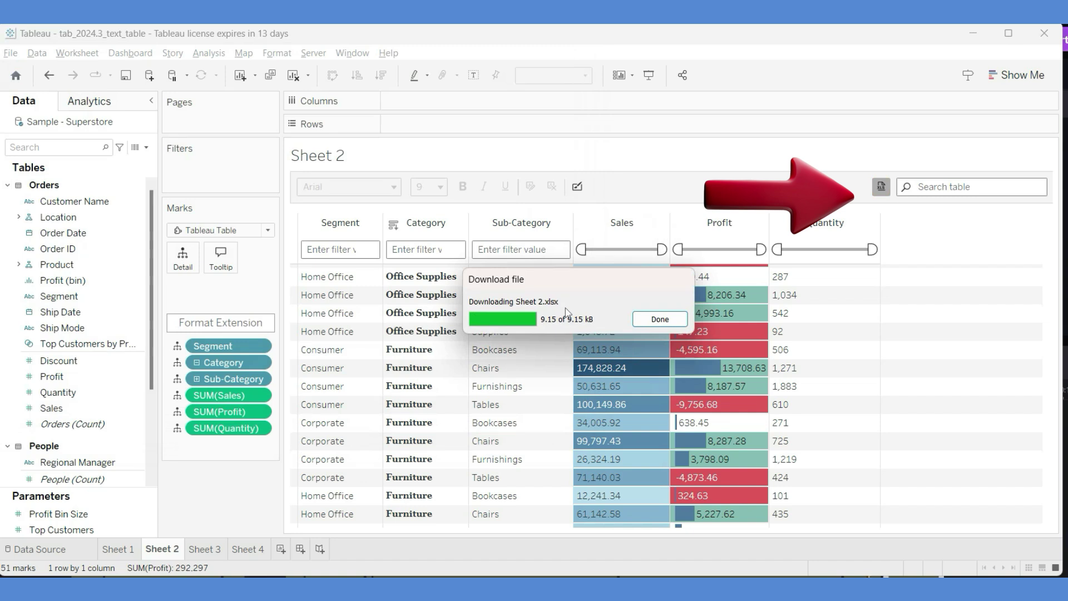
{"action": "mouse_move", "coordinate": [459, 595]}
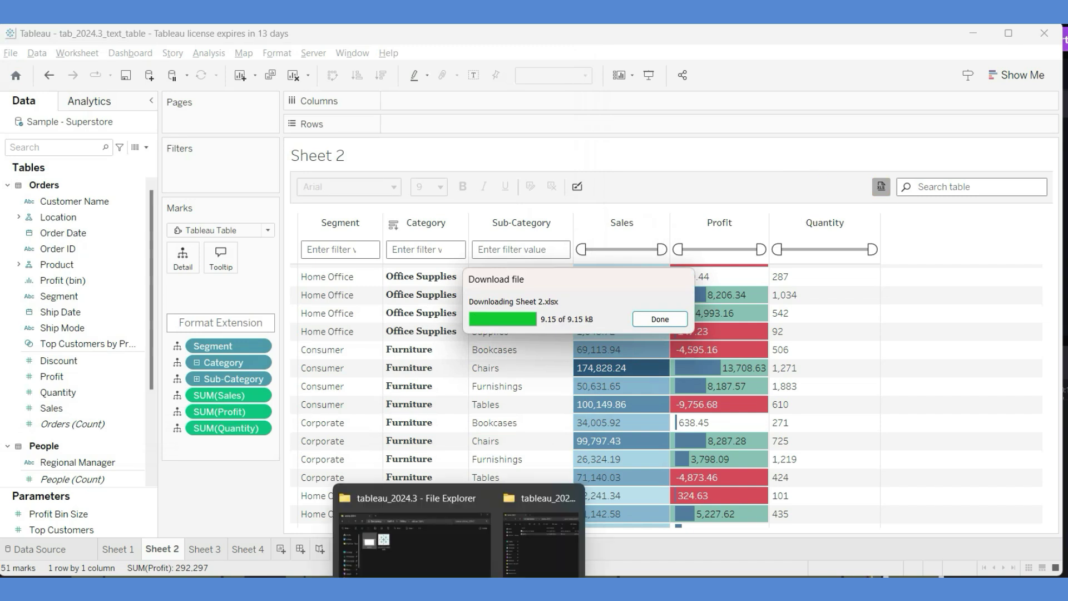
{"action": "left_click", "coordinate": [422, 556]}
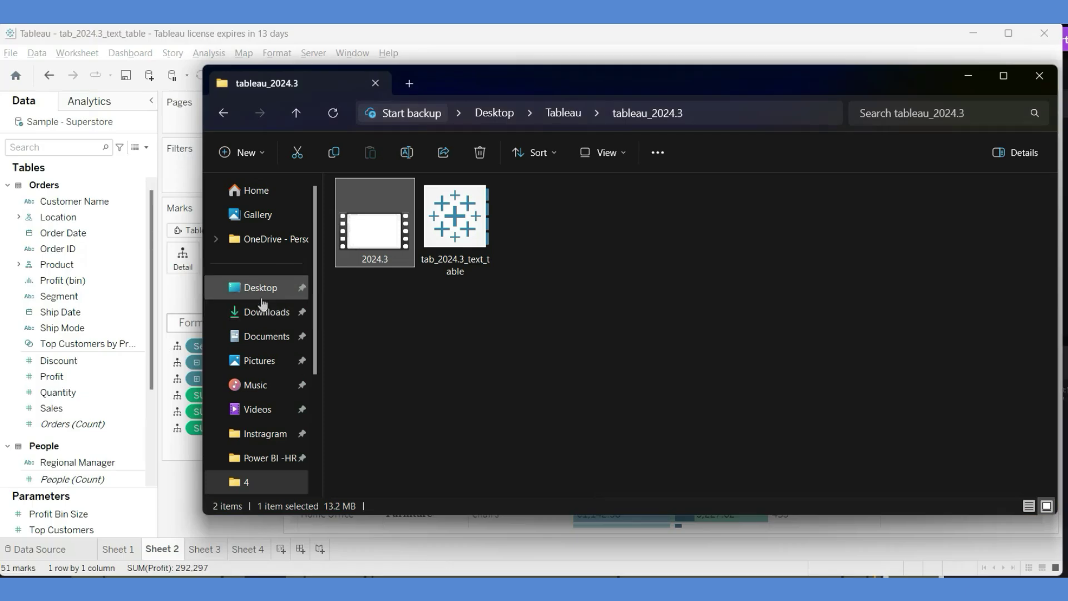
{"action": "left_click", "coordinate": [262, 299]}
{"action": "scroll", "coordinate": [429, 281], "scroll_direction": "down", "scroll_amount": 1}
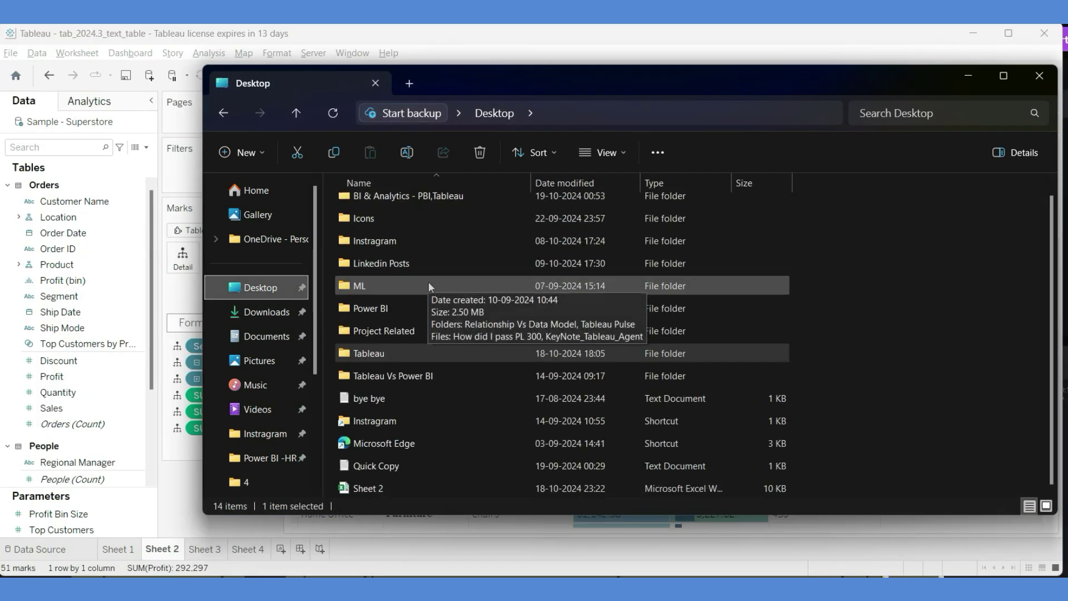
{"action": "double_click", "coordinate": [392, 490]}
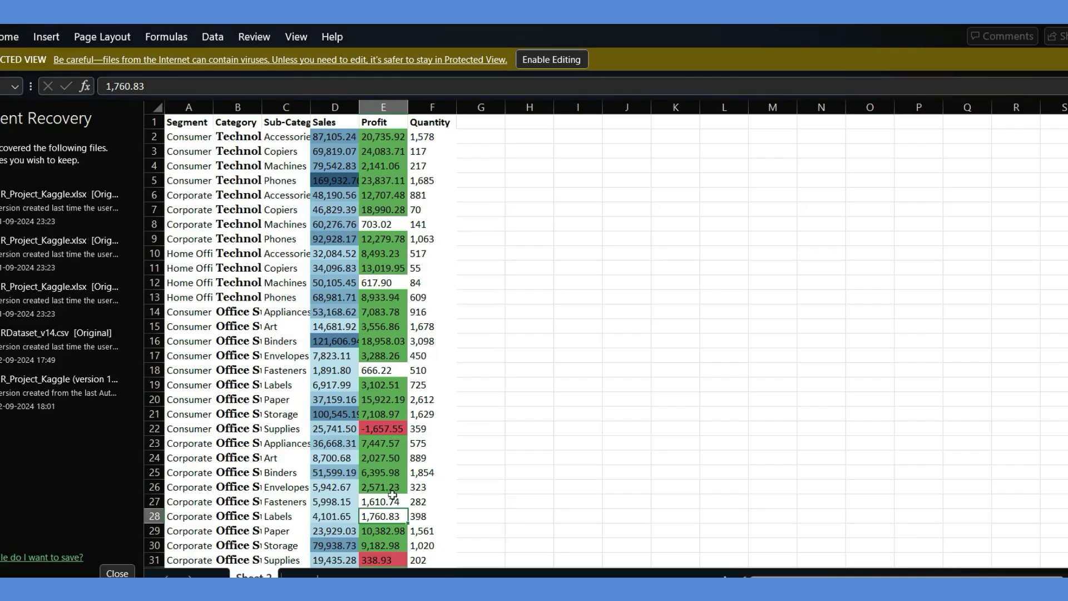